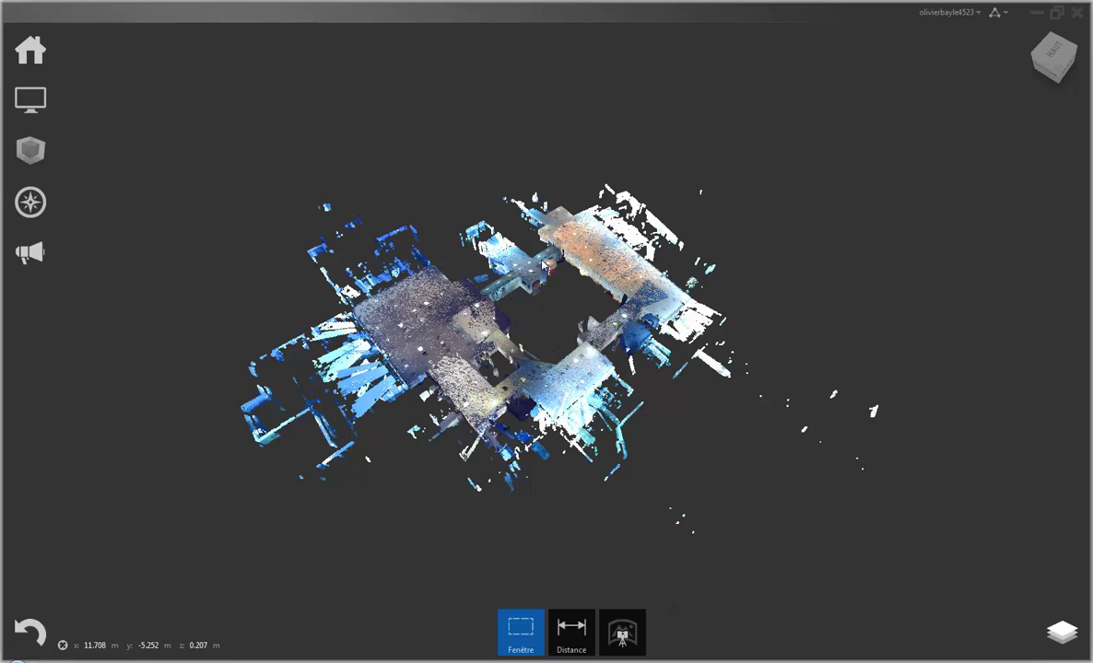
Step: Show the project navigator and expand its list of scan locations
left_click(1062, 633)
left_click(918, 469)
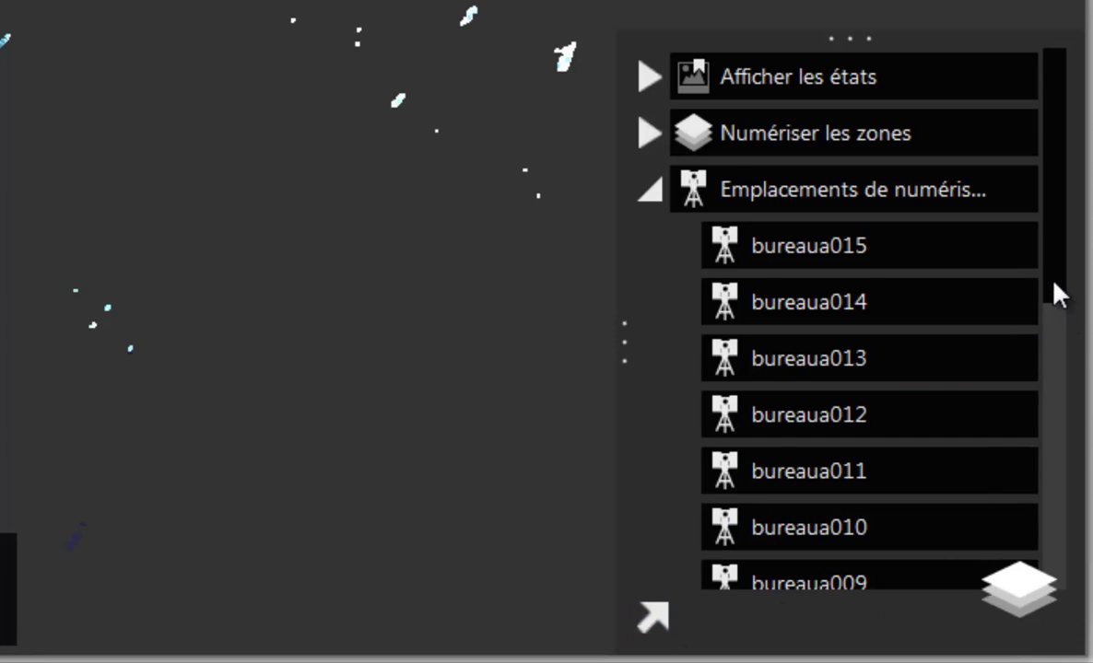
mouse_move(1058, 295)
left_mouse_down()
mouse_move(1054, 501)
mouse_move(1074, 295)
left_mouse_up()
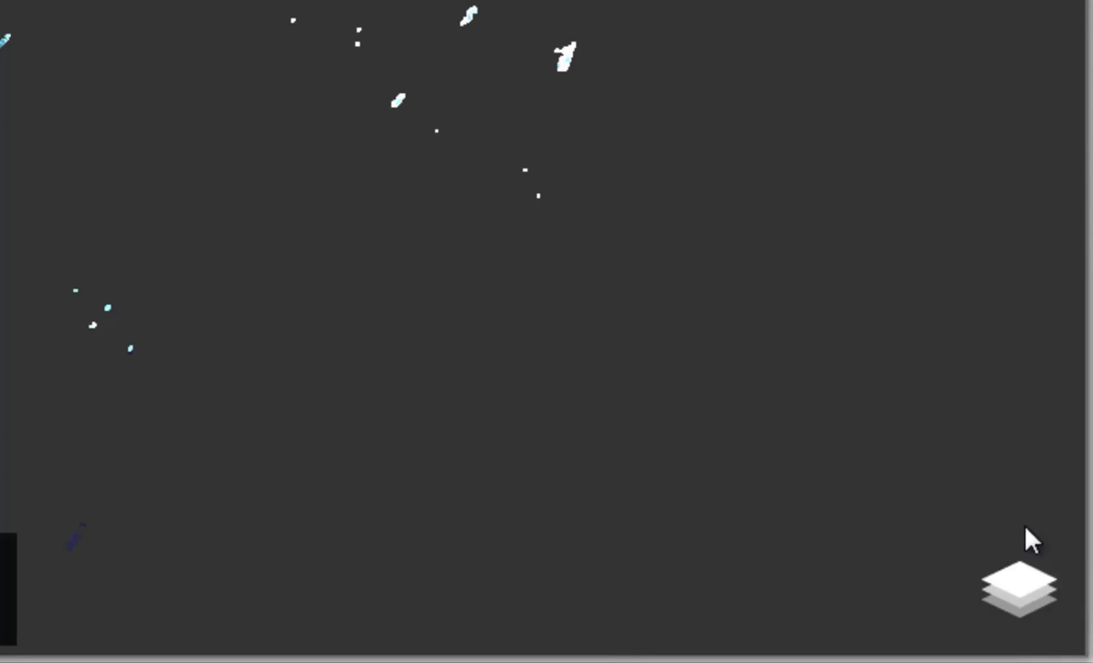
mouse_move(1021, 581)
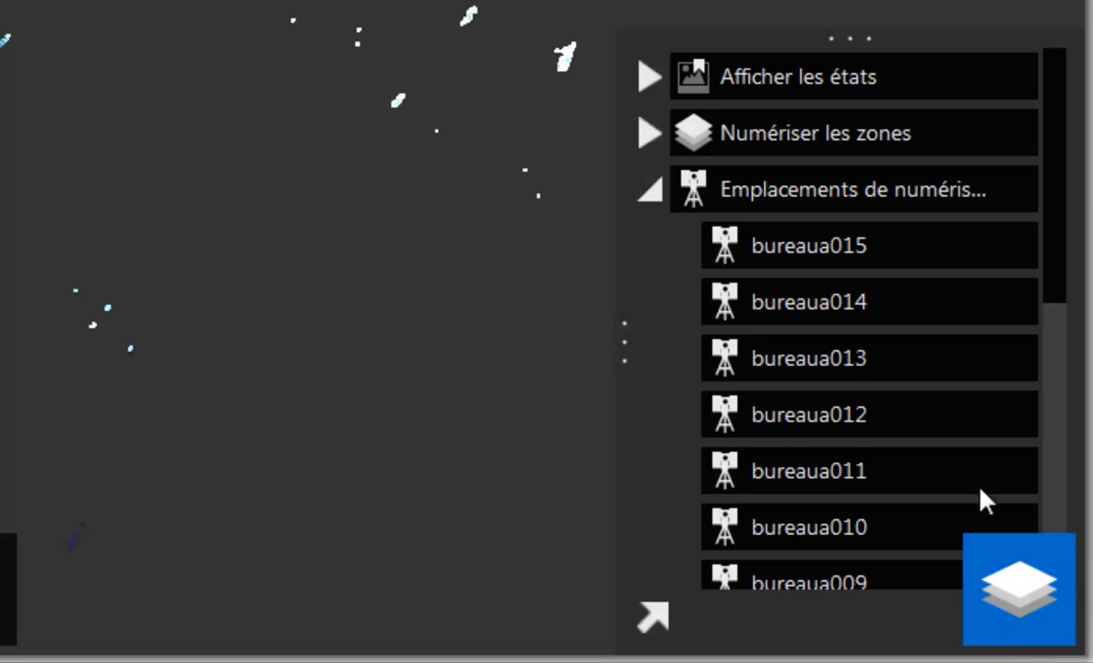
Step: Restore the first saved view state, showing the reception area, and orbit slightly around the desk
left_click(650, 80)
left_click(782, 138)
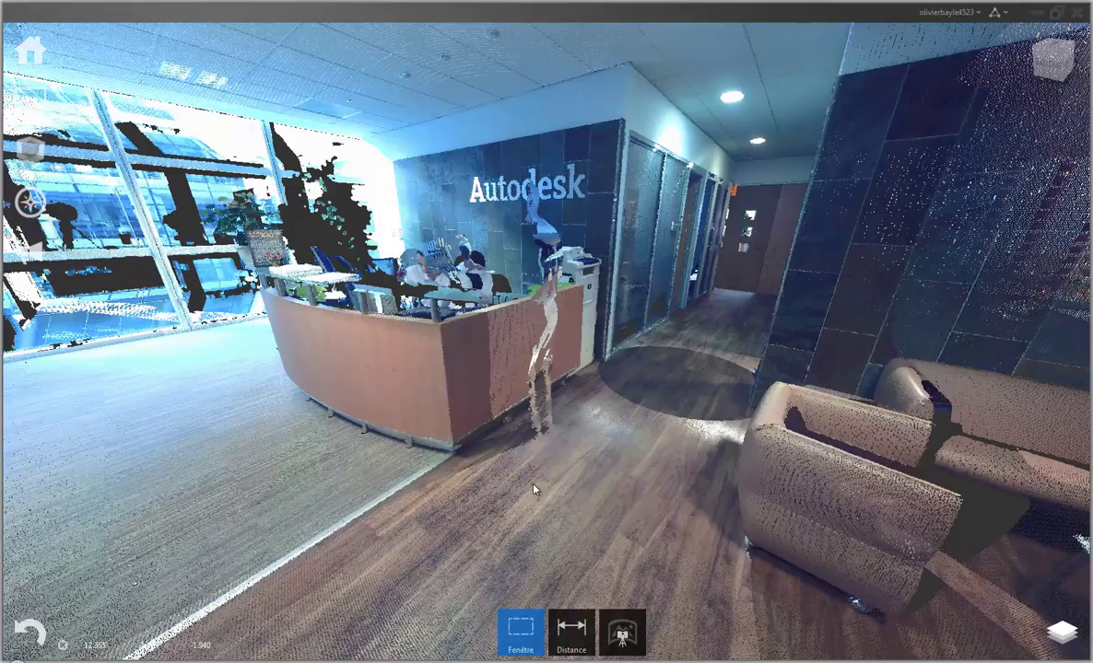
middle_click_drag(485, 285, 527, 290, "shift")
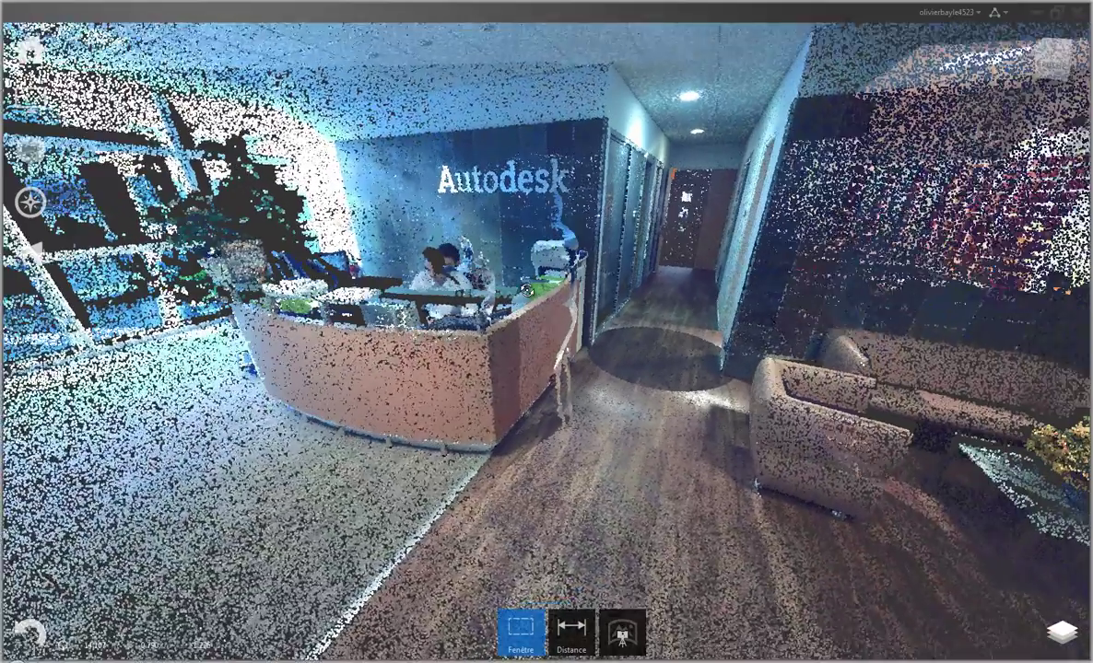
Step: Switch to the panoramic scan view of the reception and measure the distance across the base of the wooden double doors
left_click(622, 632)
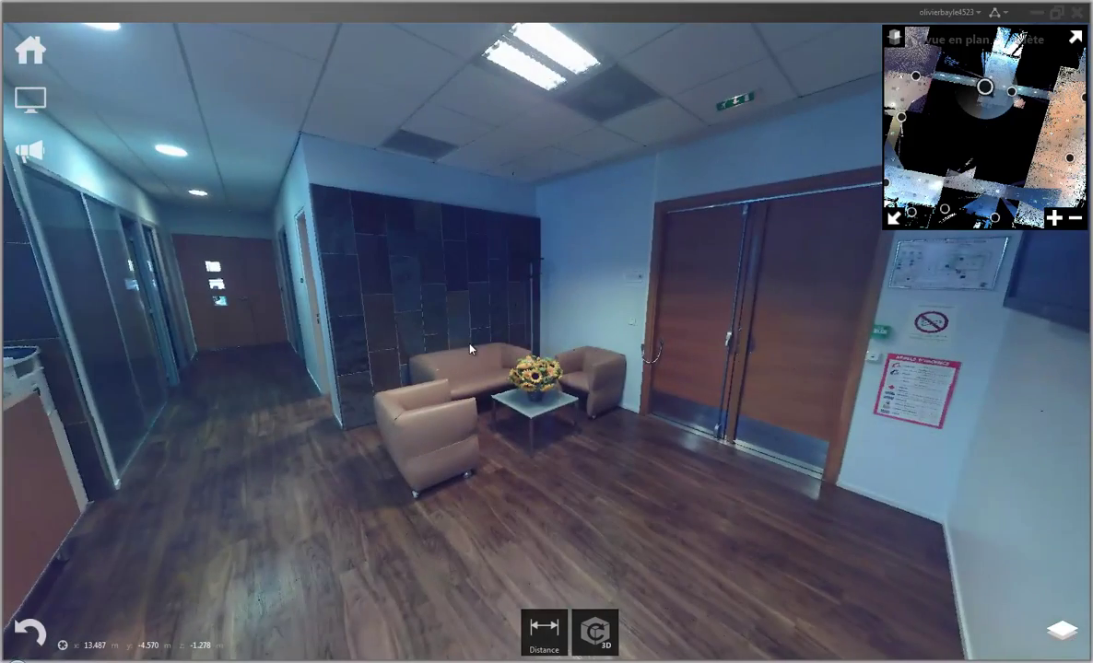
left_click_drag(445, 337, 431, 306)
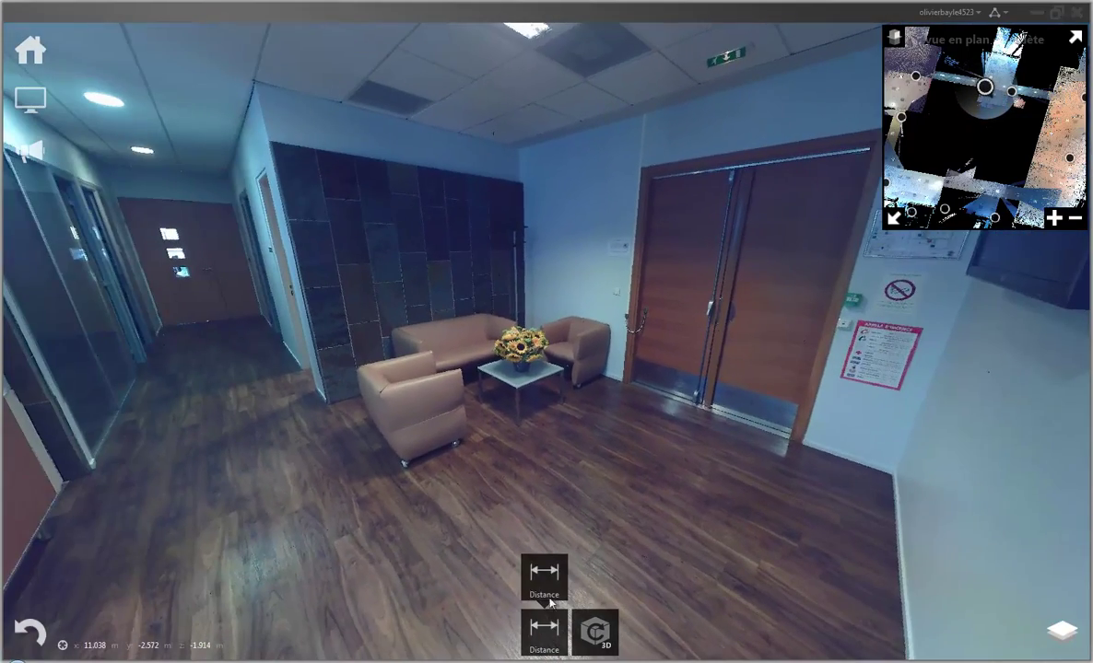
left_click(543, 632)
left_click(629, 381)
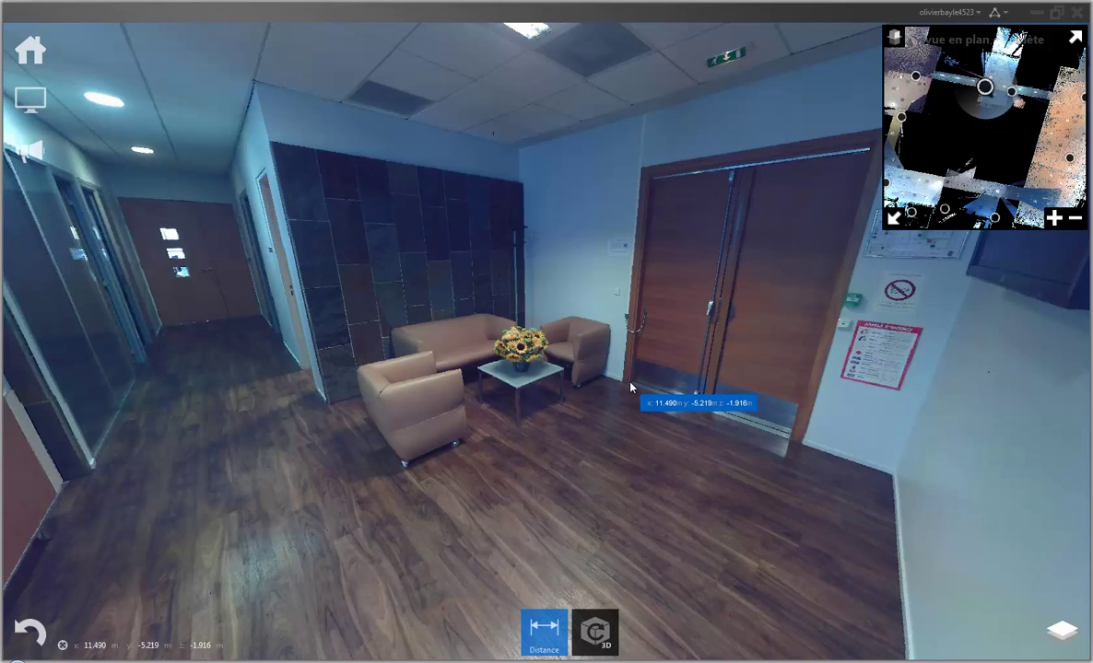
left_click(786, 437)
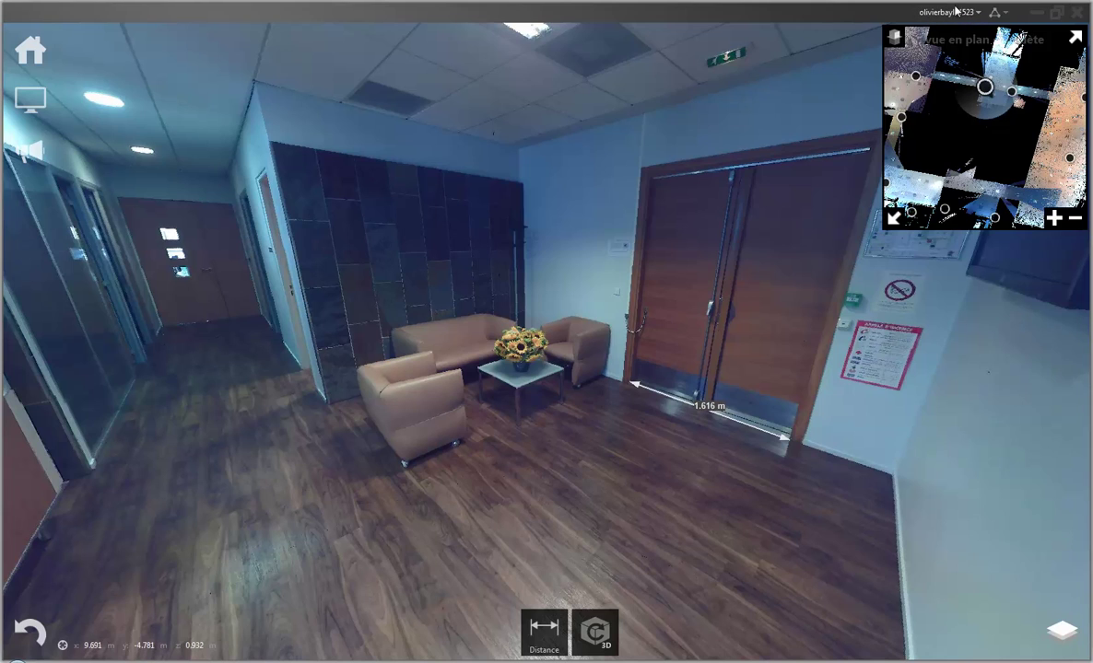
Step: Start publishing the project to Autodesk 360, keeping the project name Bureau Autodesk
left_click(30, 51)
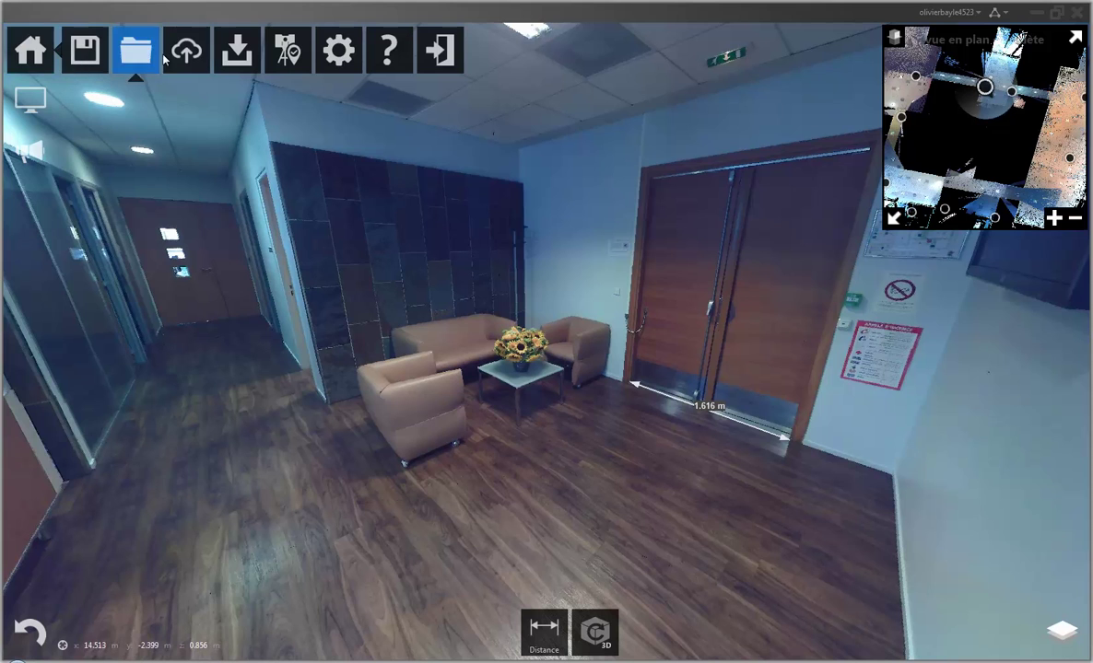
left_click(184, 50)
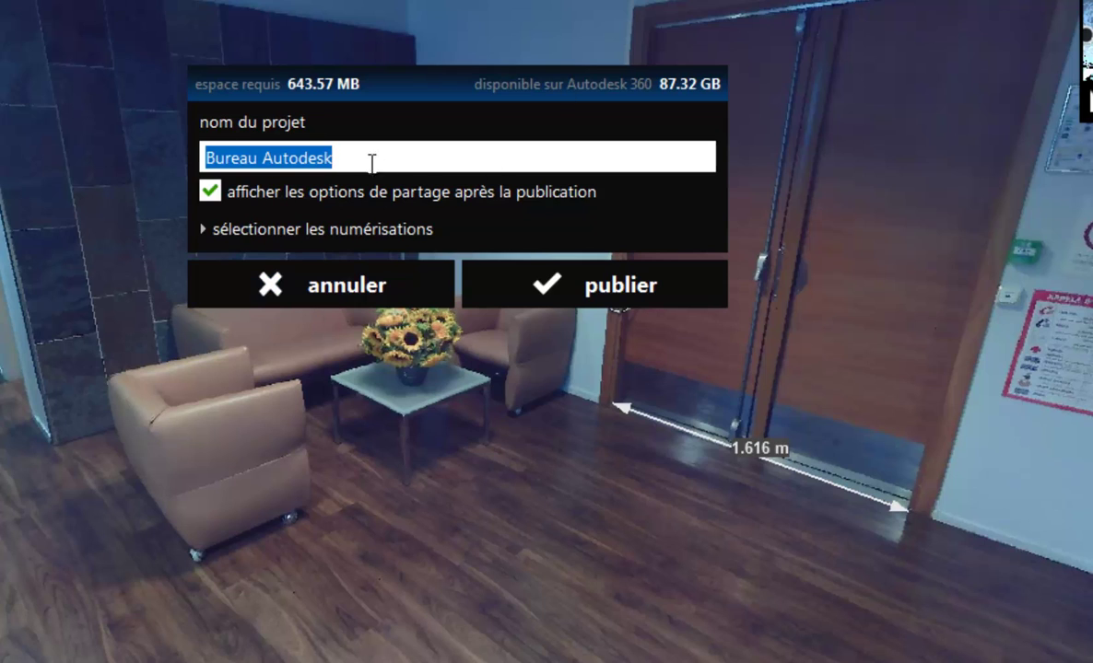
left_click_drag(371, 163, 136, 151)
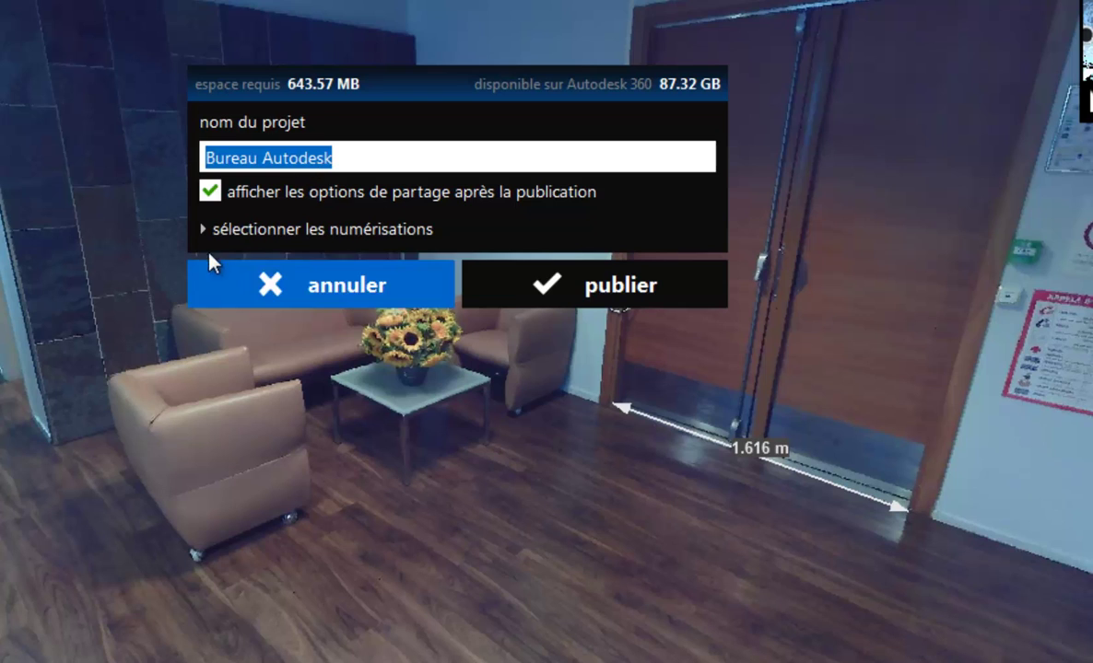
Step: Restrict the publication to the scans bureaua009 and bureaua008, and publish the project
left_click(221, 229)
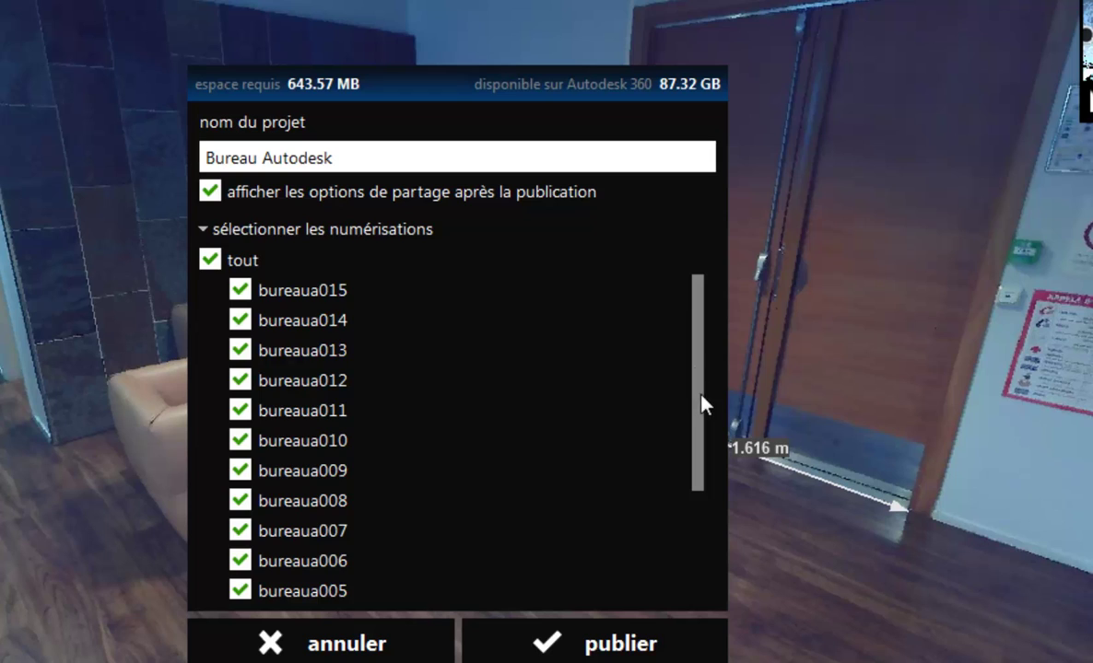
left_click_drag(703, 405, 710, 350)
left_click(206, 267)
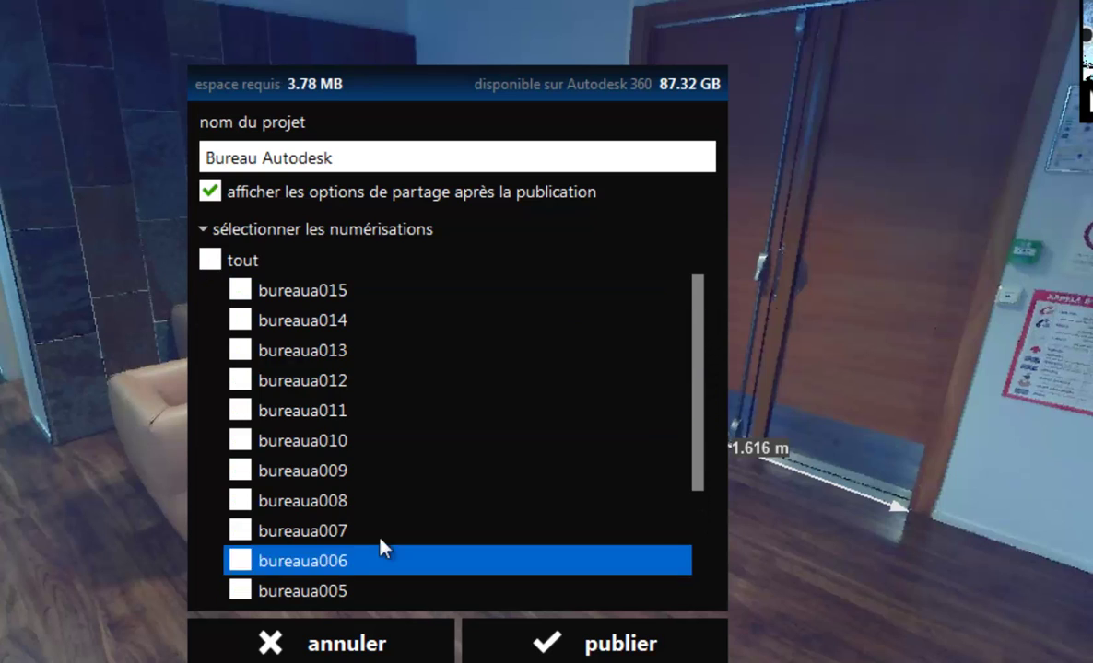
left_click(240, 471)
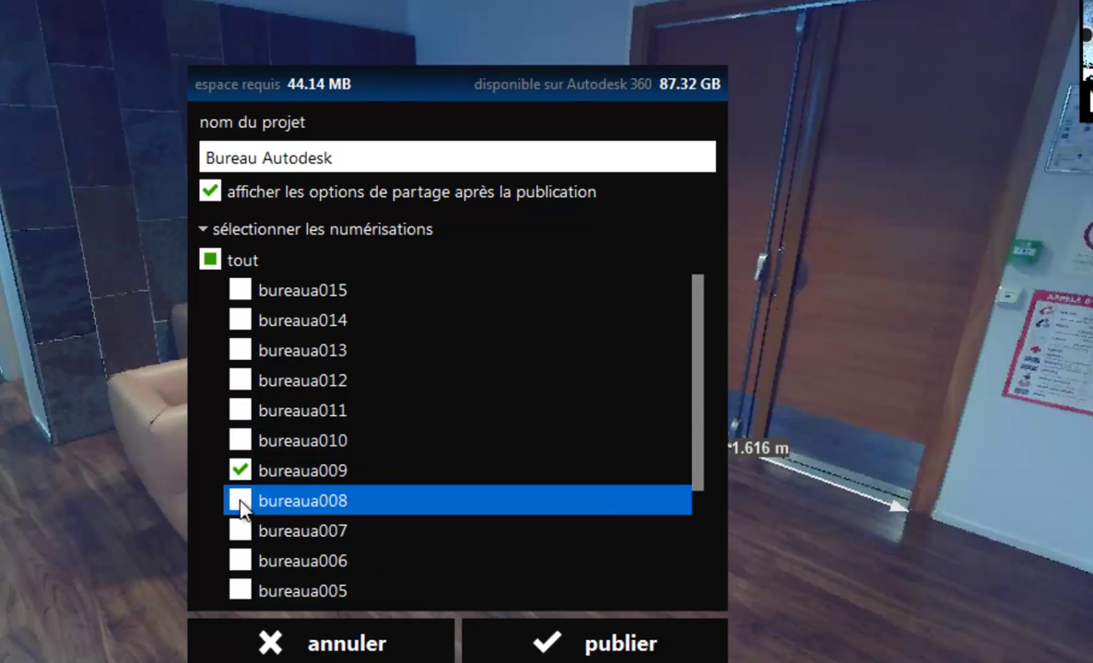
left_click(241, 502)
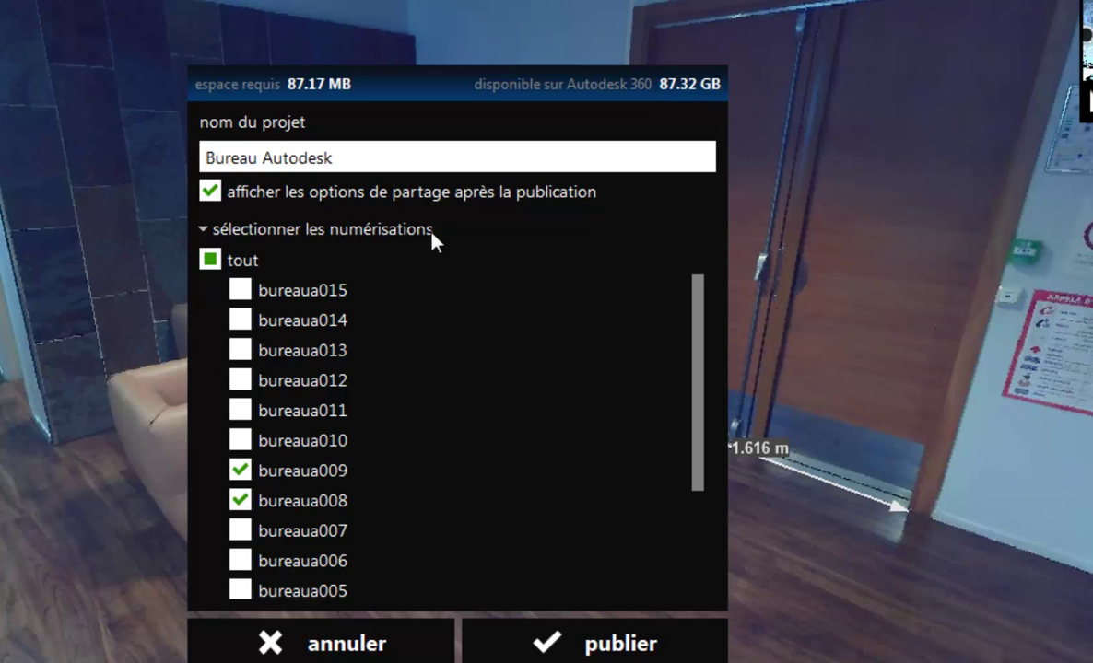
left_click(626, 645)
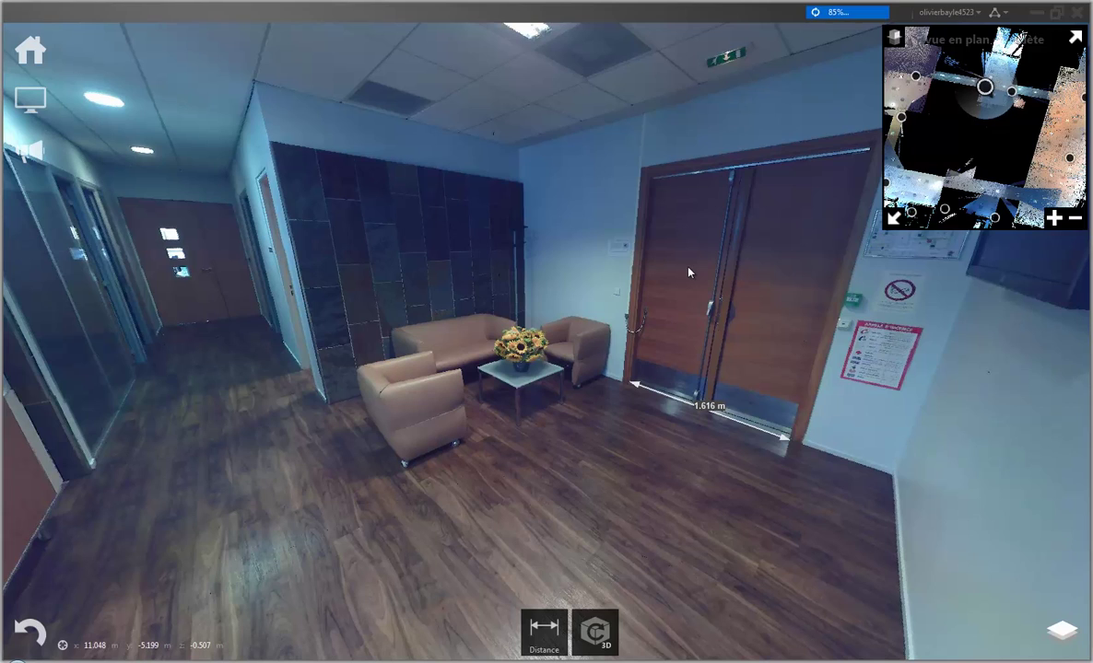
Step: Move to the neighbouring scan position near the mail room and look around towards the reception lounge
left_click(1012, 93)
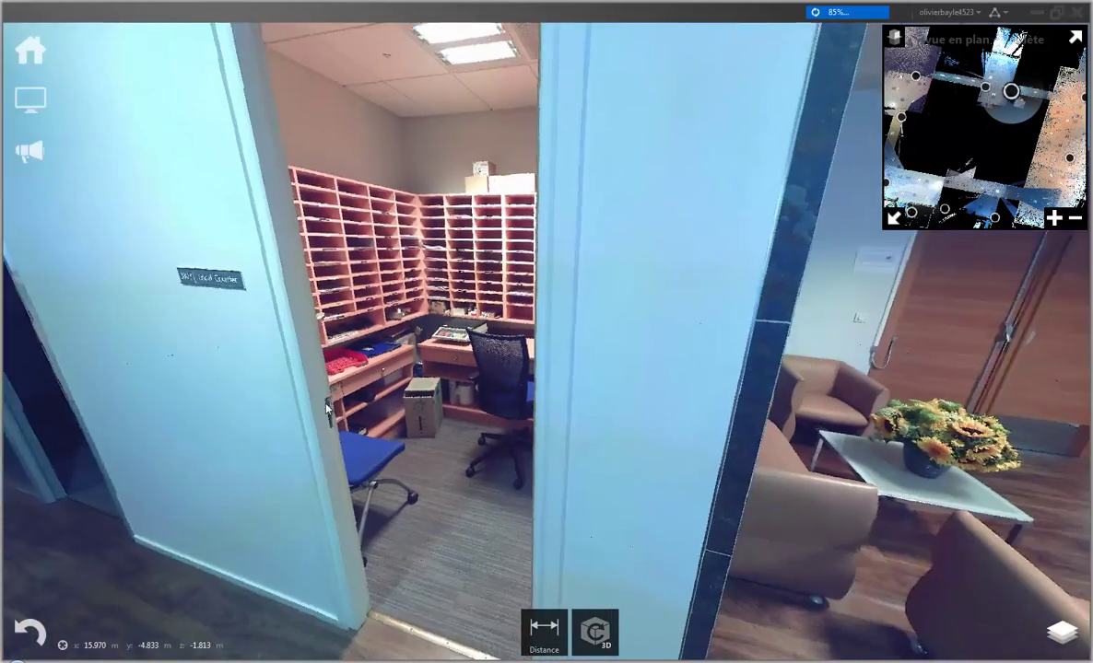
left_click_drag(571, 403, 336, 368)
left_click_drag(650, 355, 489, 326)
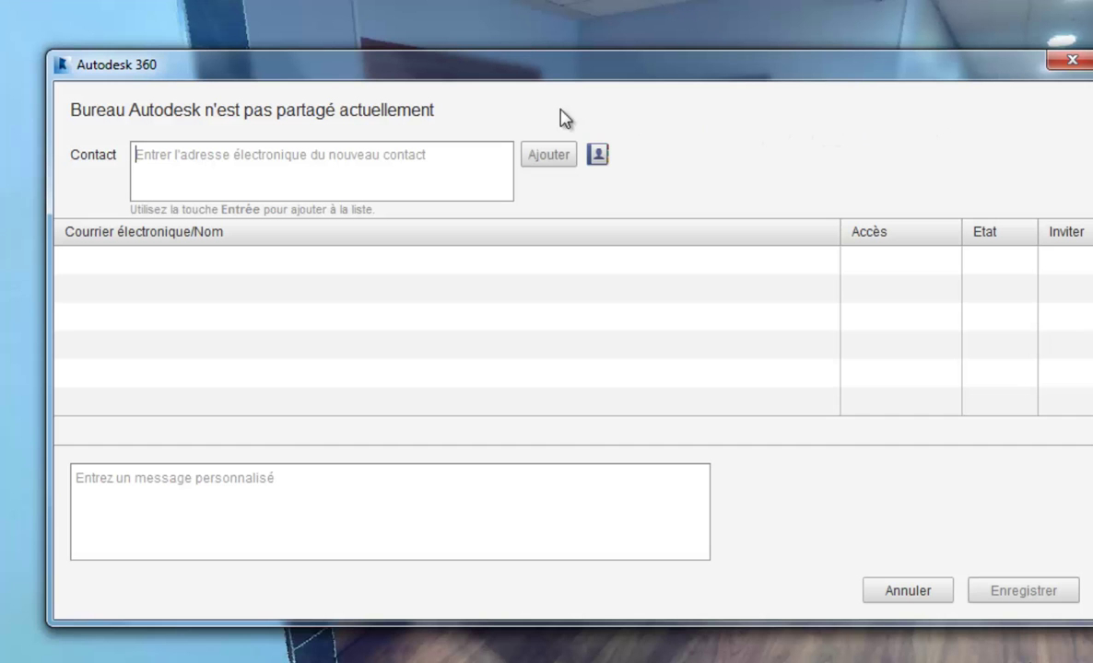
left_click(394, 173)
type("toot")
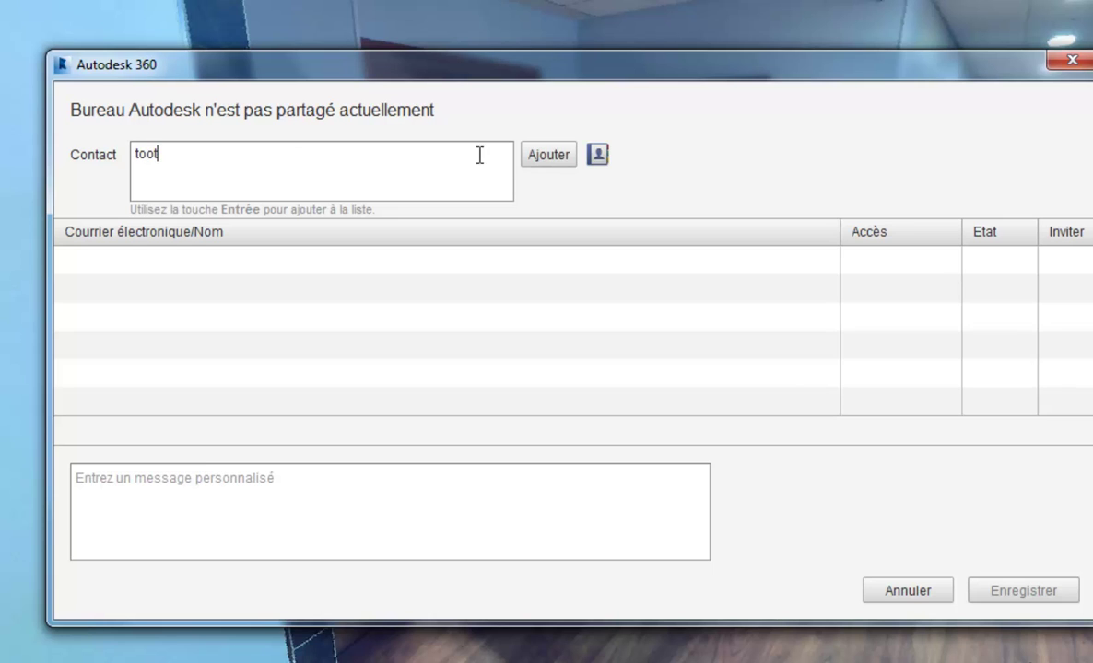
left_click_drag(163, 153, 46, 152)
key("BackSpace")
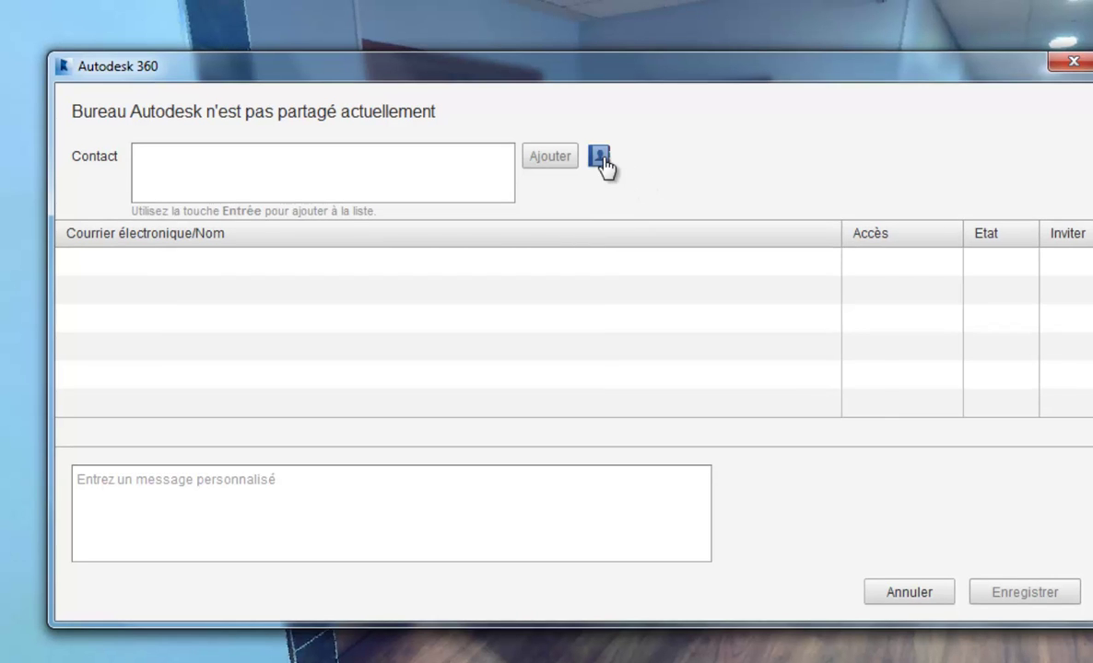
Step: Add the second contact in the address book to the share list with the access level "Télécharger et mettre à jour"
left_click(599, 158)
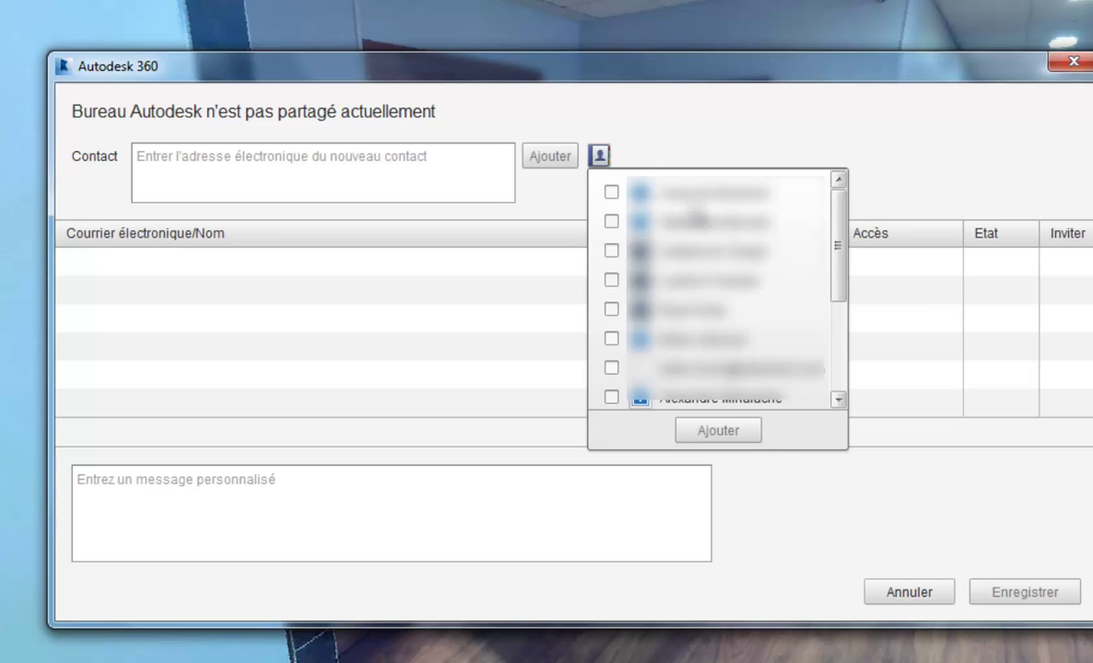
left_click(611, 222)
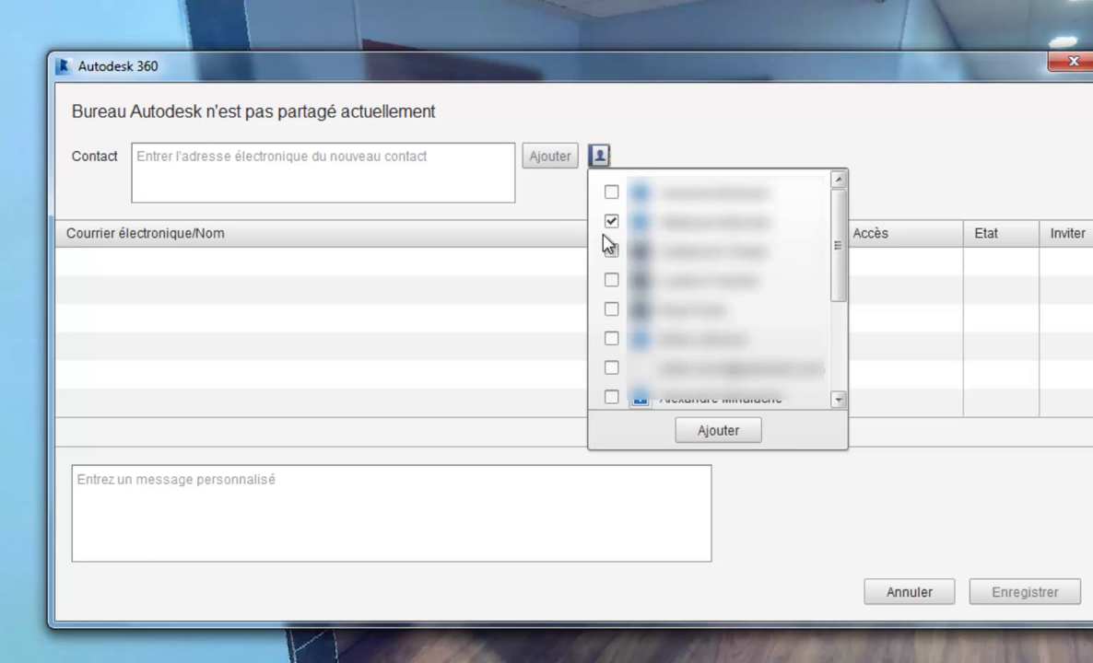
left_click(724, 431)
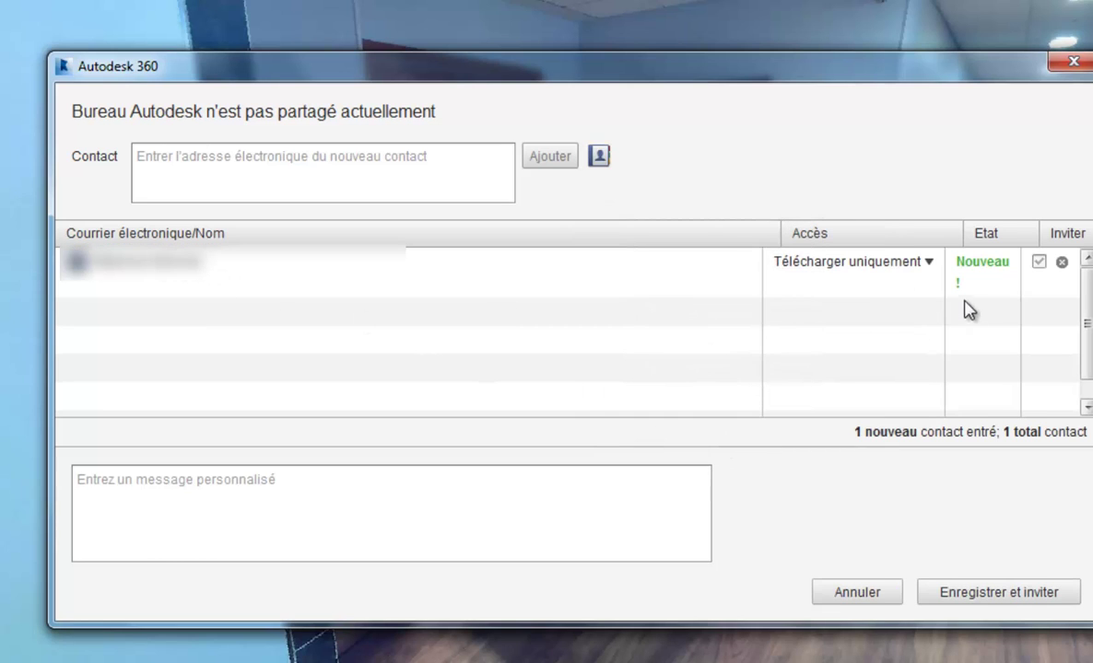
left_click(857, 262)
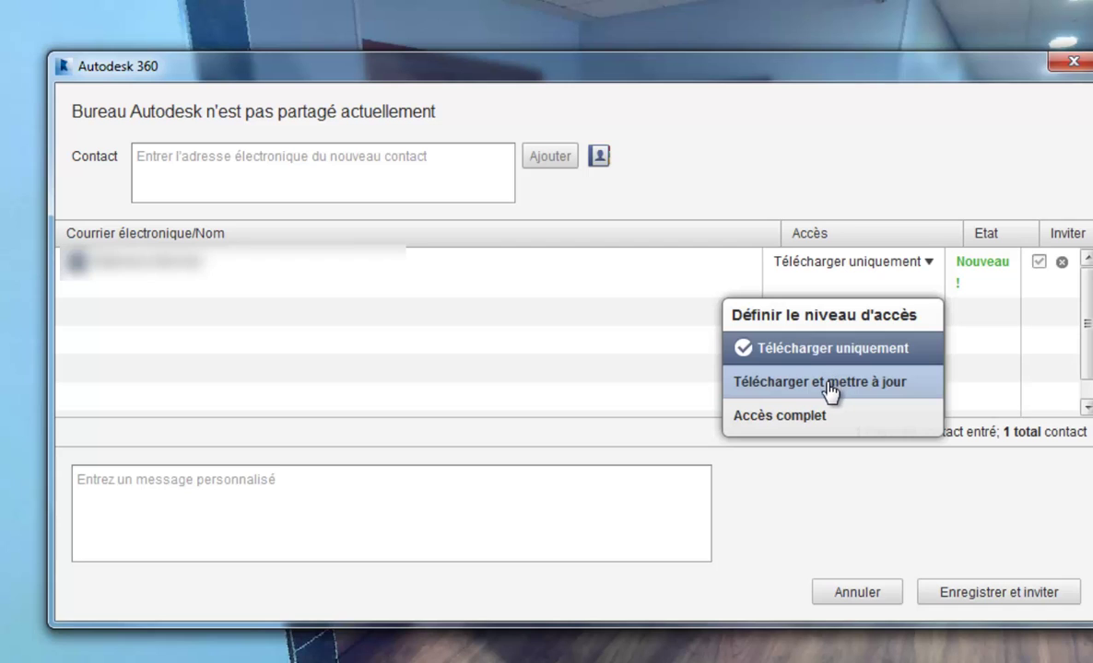
left_click(769, 392)
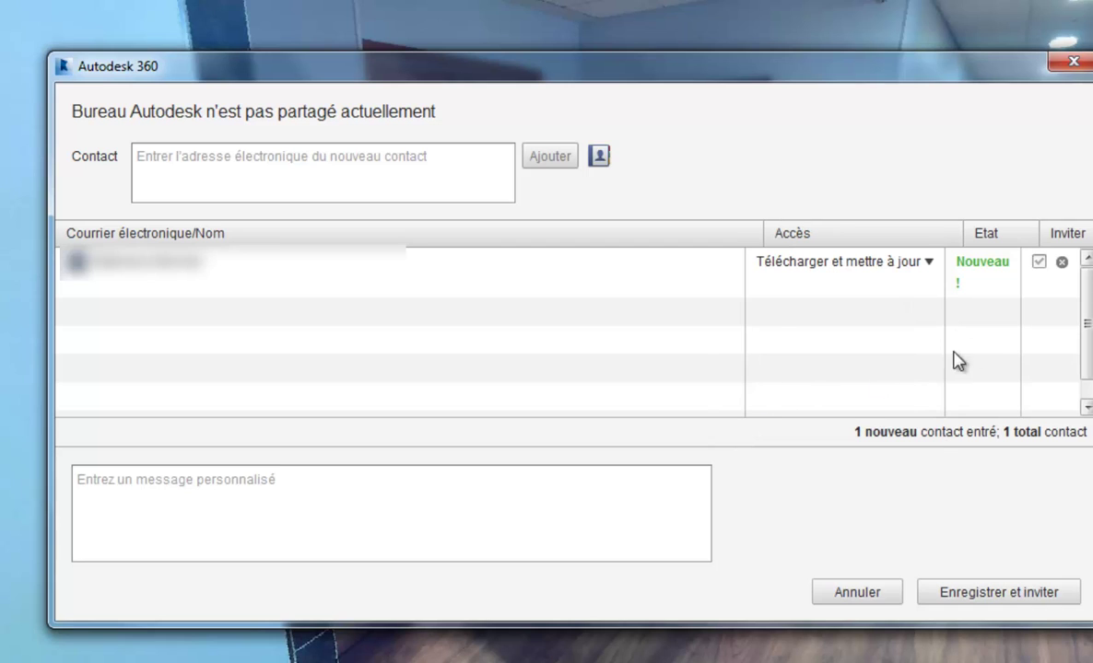
left_click(318, 471)
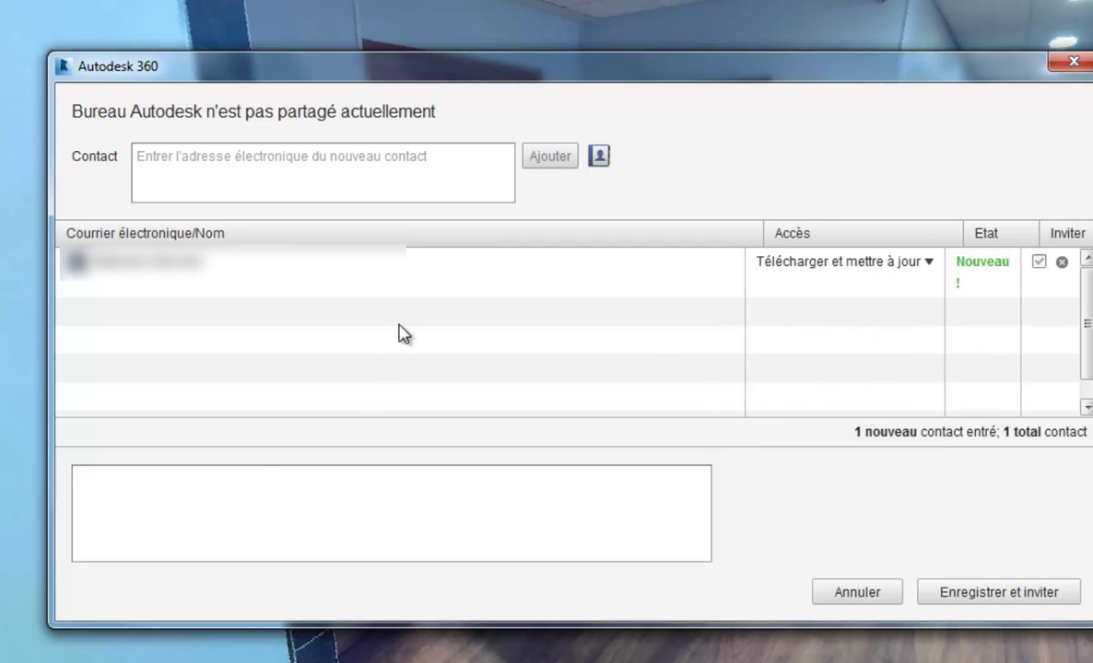
Step: Add another contact from further down the address book to the share list
left_click(599, 156)
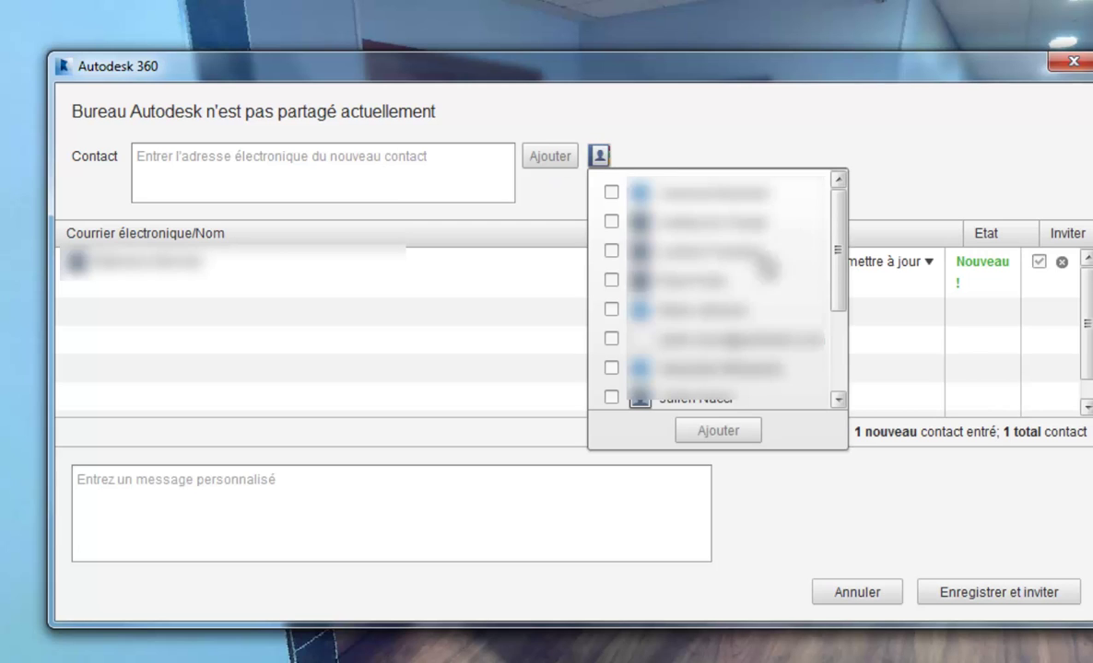
left_click_drag(838, 237, 845, 314)
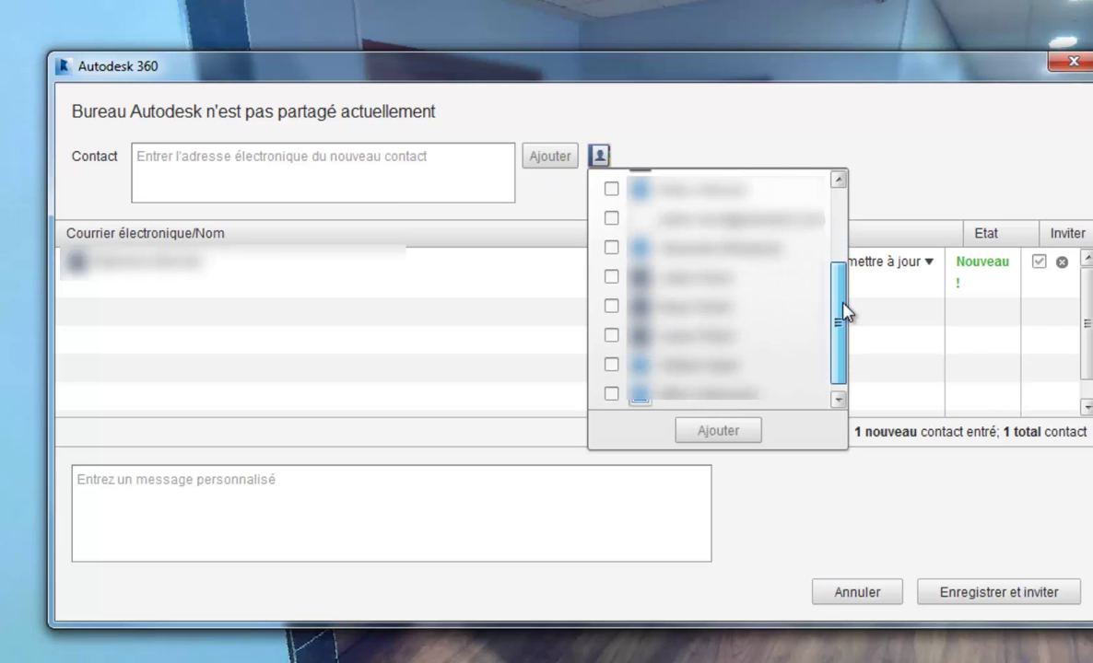
left_click(611, 306)
left_click(693, 433)
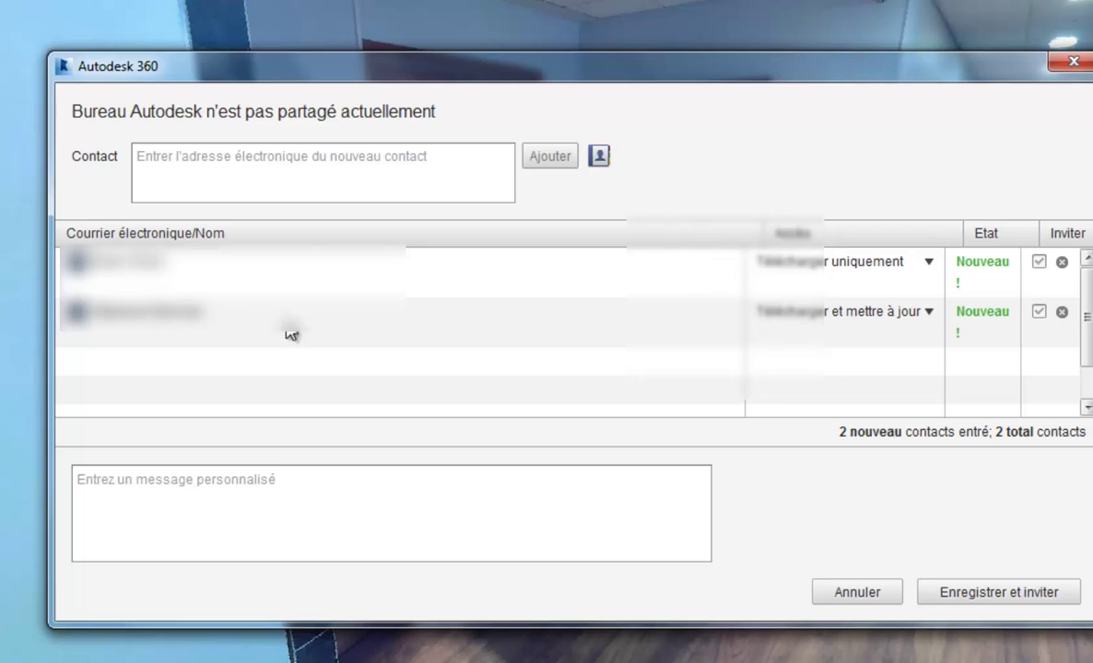
Step: Set the newly added contact's access level to "Accès complet"
left_click(929, 263)
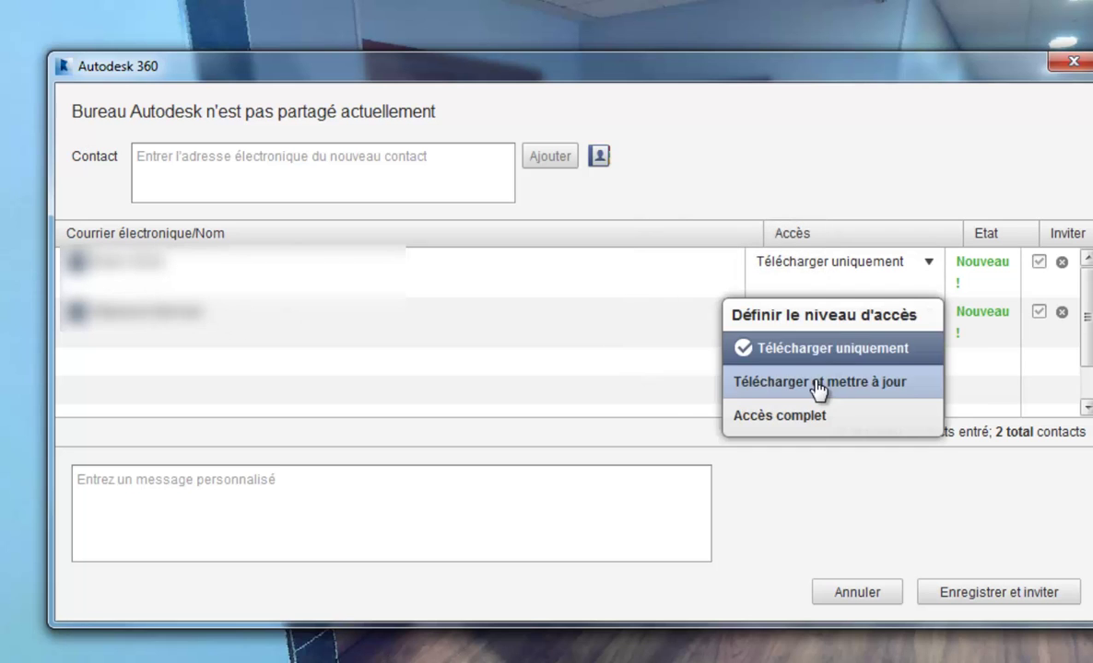
left_click(815, 383)
left_click(929, 271)
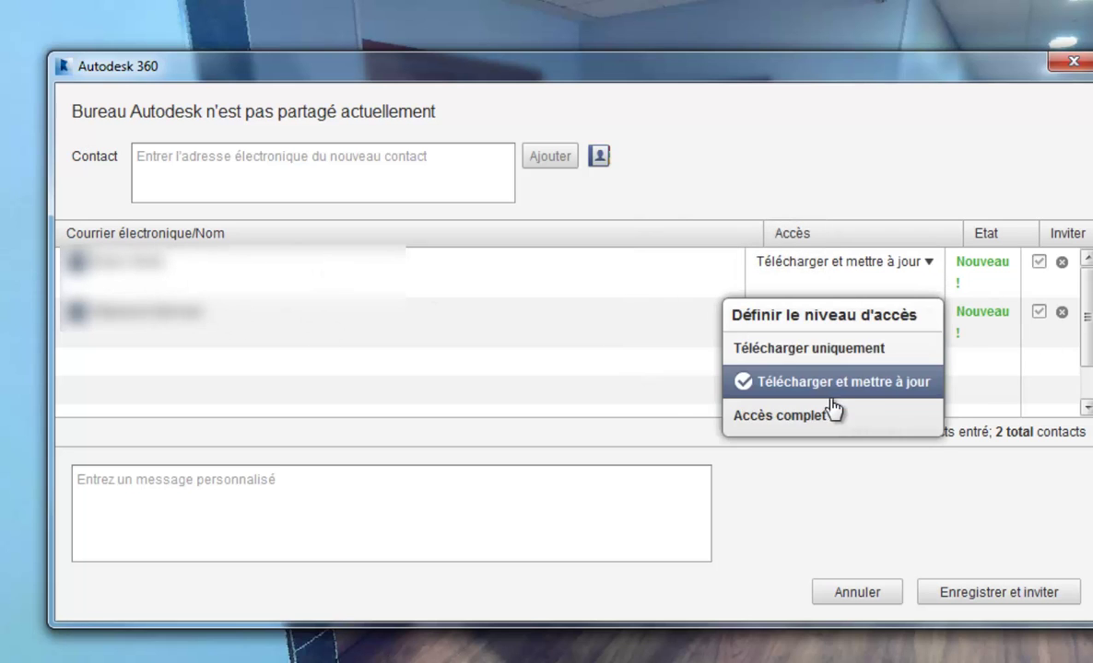
left_click(834, 411)
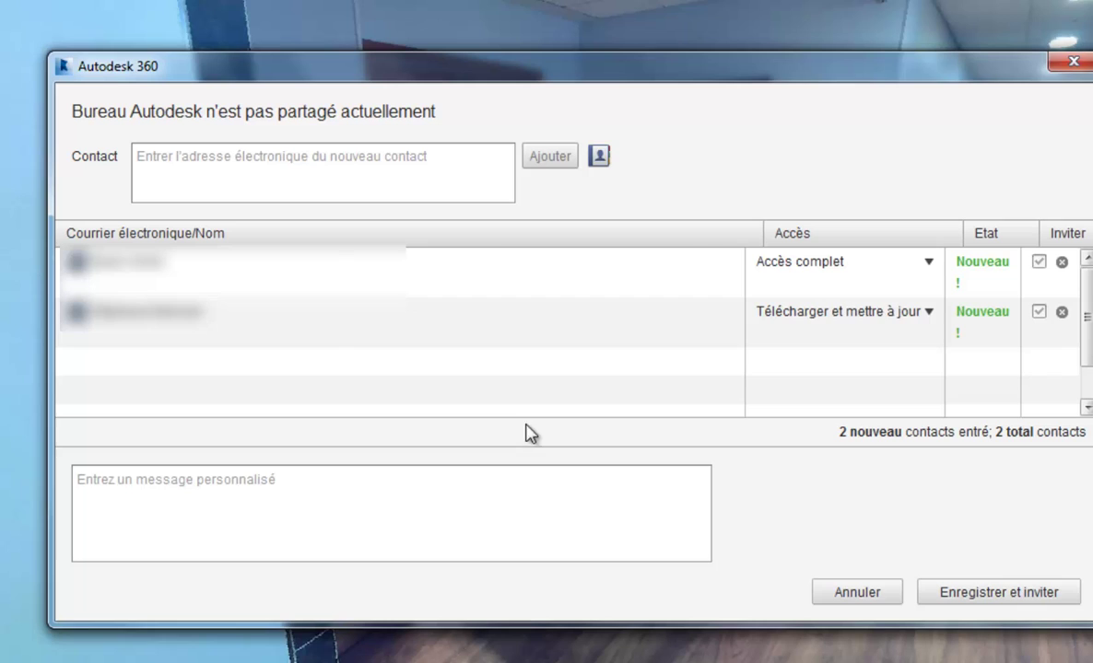
Step: Enter the personal message "test ReCap", save the sharing settings and invite both contacts
left_click(233, 497)
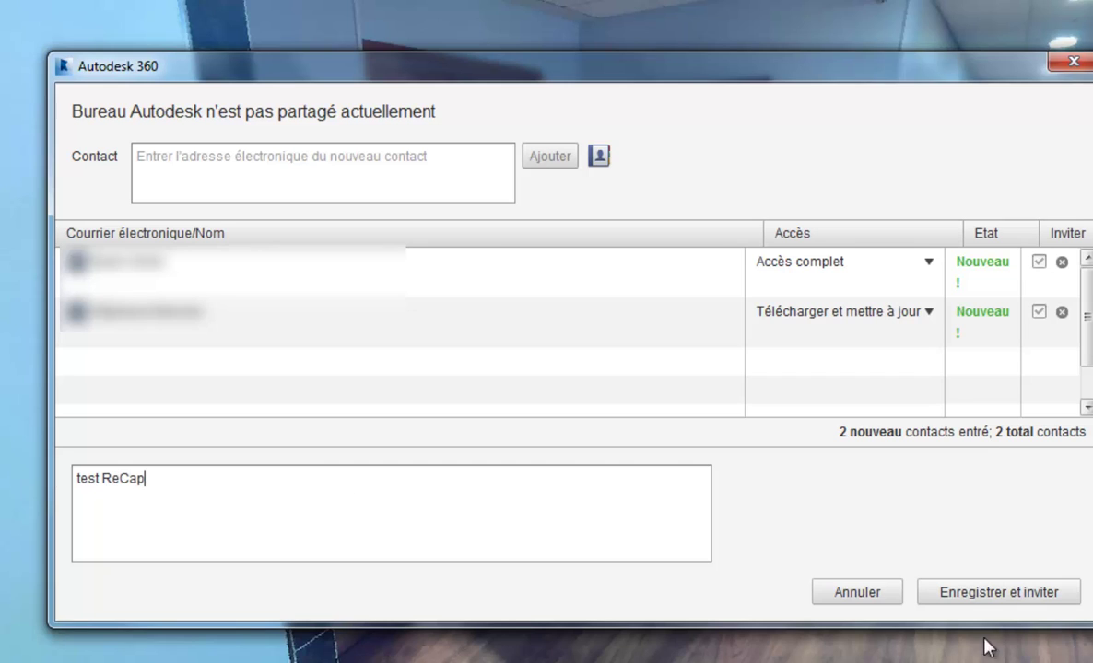
left_click(940, 596)
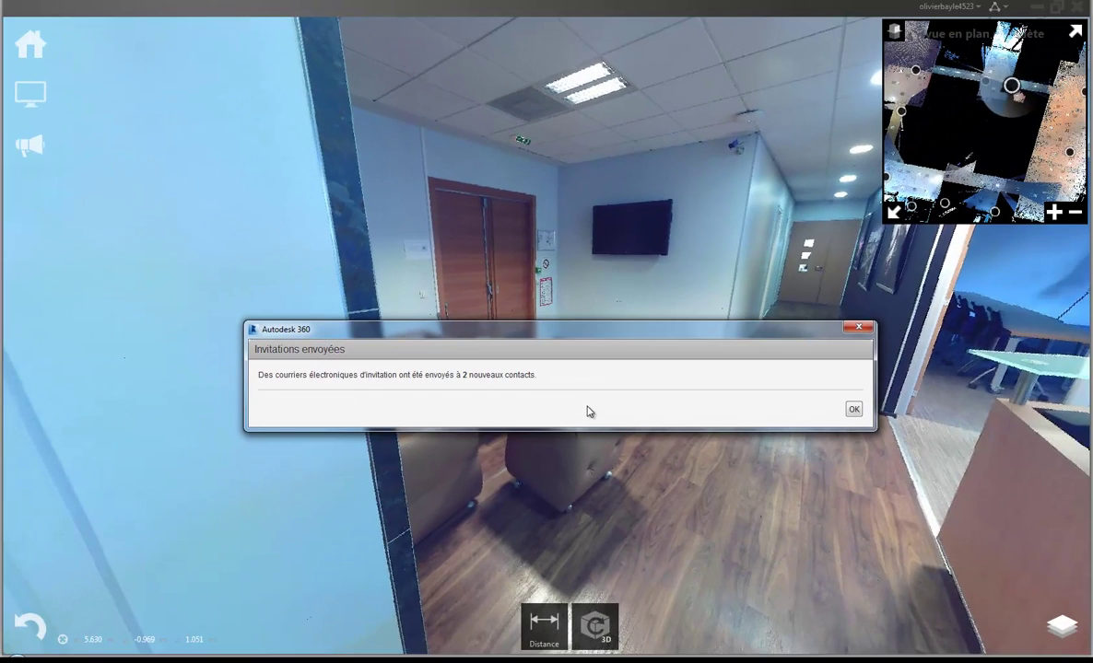
Step: Dismiss the invitation confirmation and switch to ReCap 360 in the web browser to open the published project
left_click(854, 411)
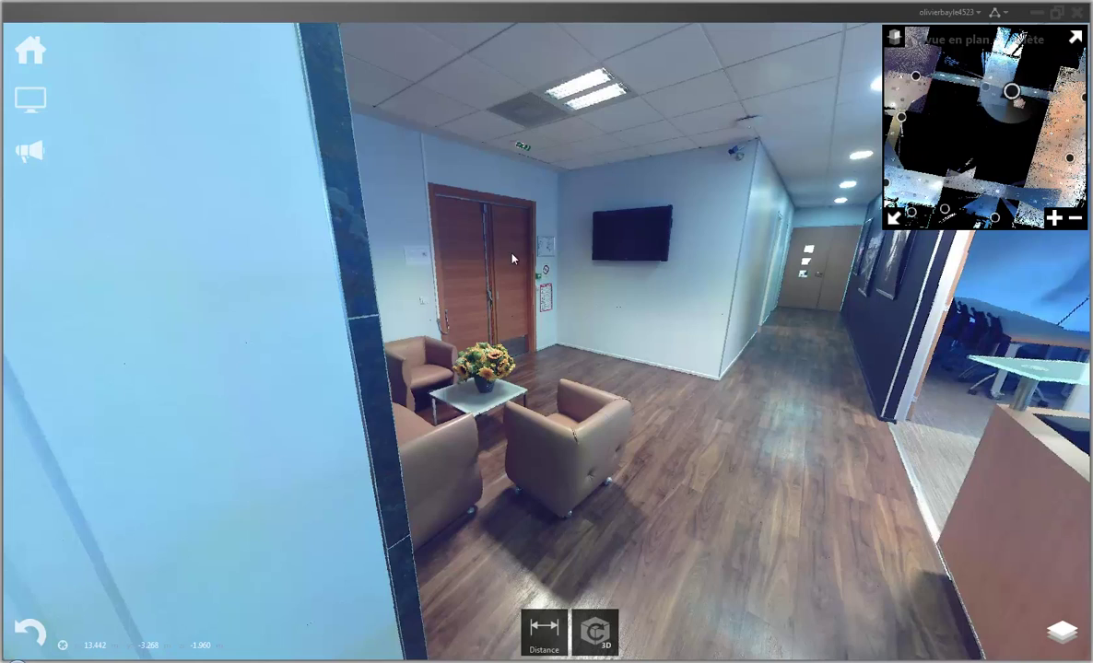
mouse_move(30, 50)
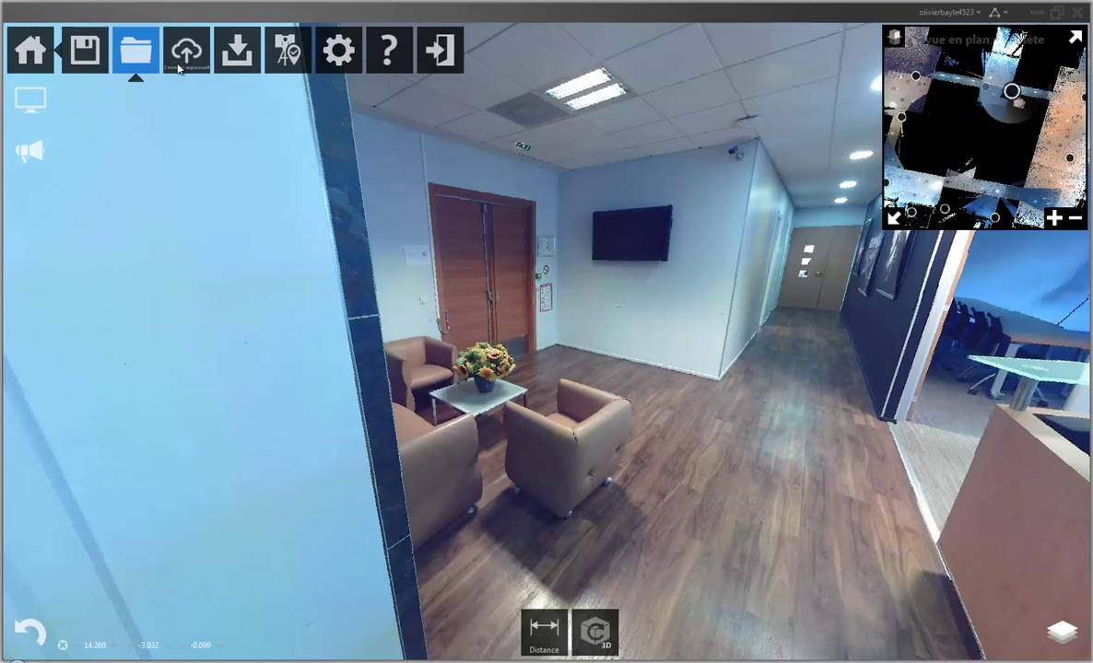
mouse_move(189, 53)
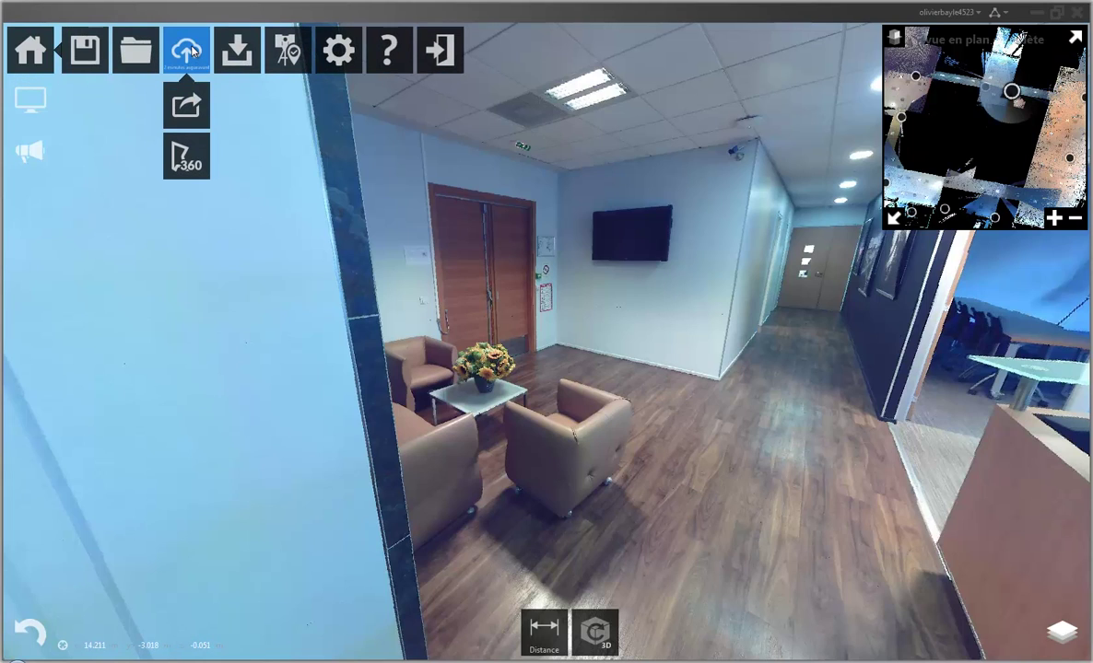
left_click(184, 163)
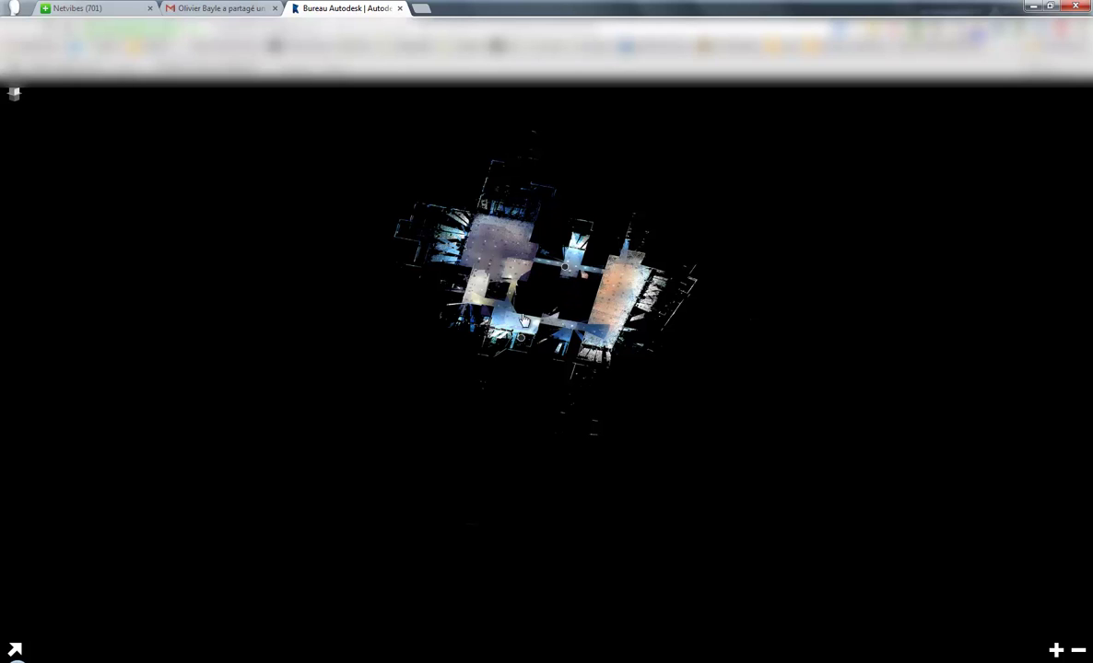
Step: Enter the reception scan from the plan view and look around from the Autodesk desk to the dimensioned double door
left_click(565, 268)
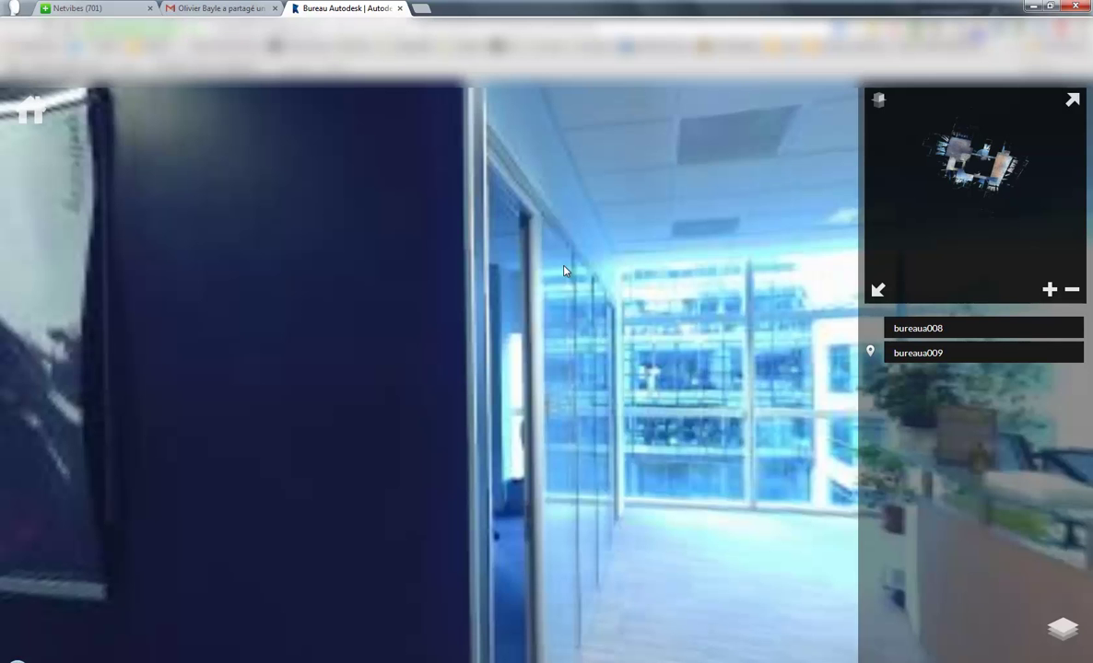
left_click_drag(560, 371, 5, 293)
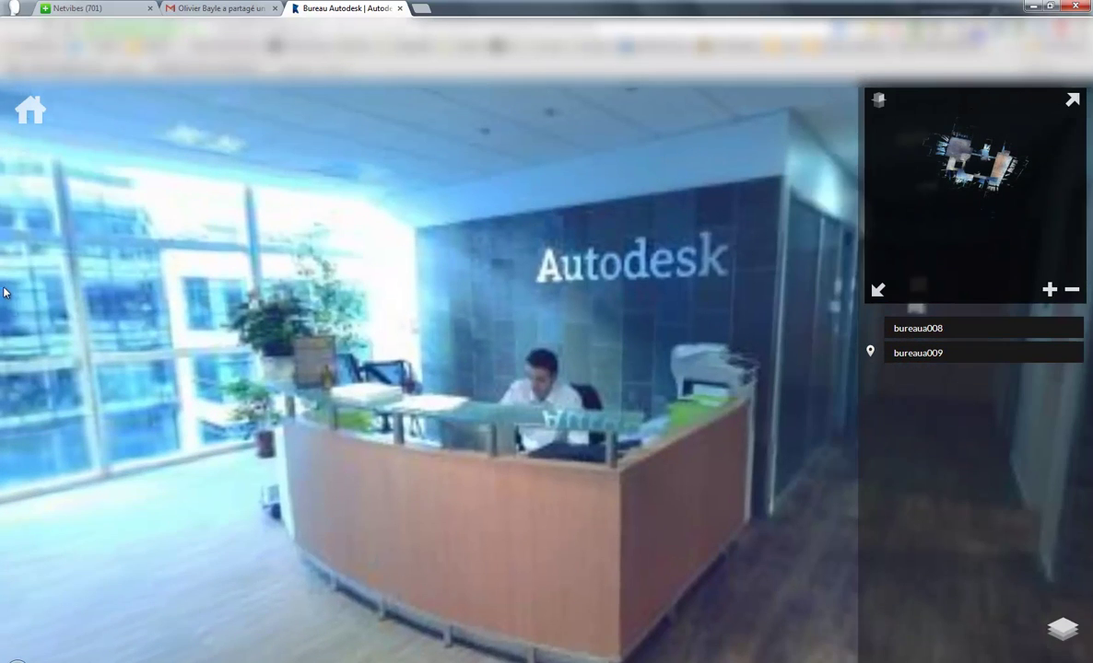
left_click_drag(603, 361, 3, 184)
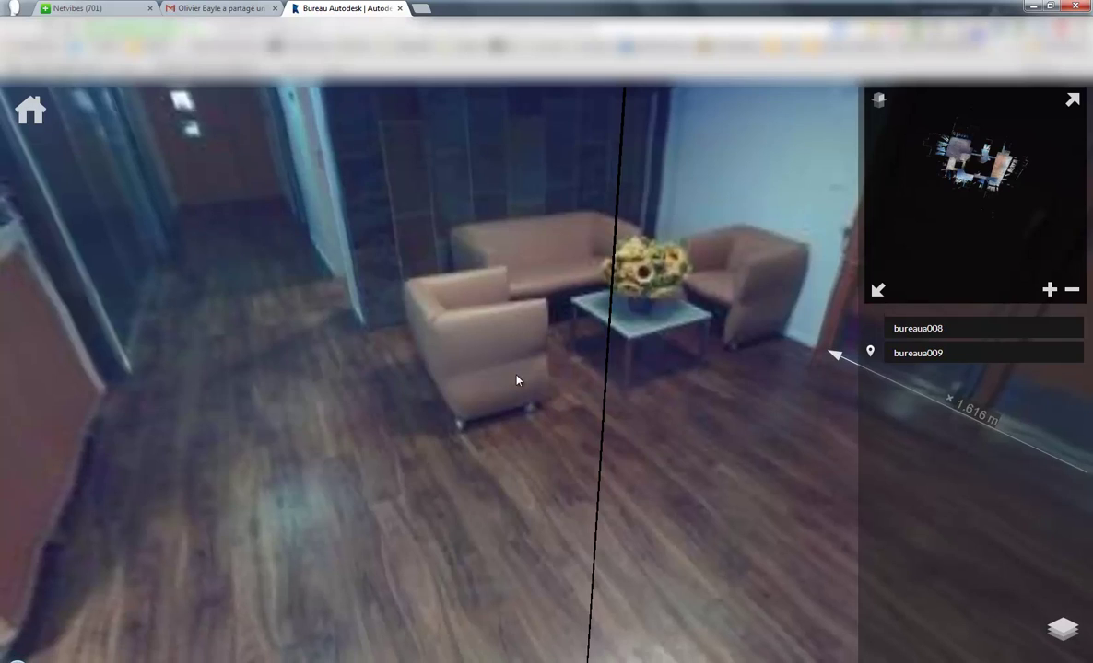
left_click_drag(517, 378, 601, 610)
left_click_drag(500, 492, 49, 397)
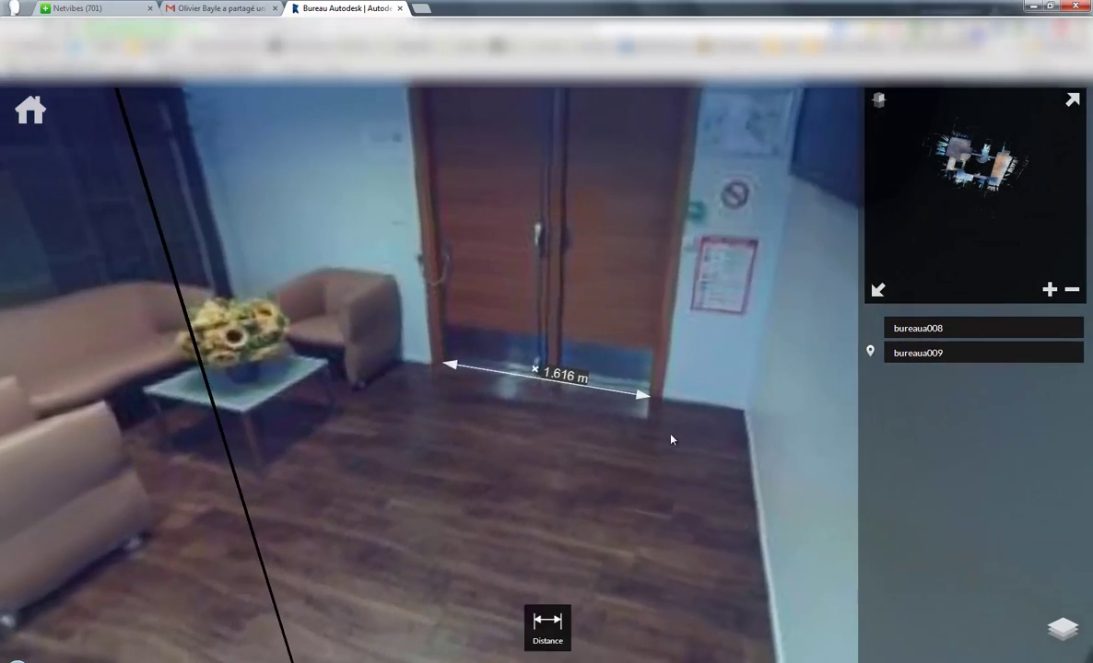
left_click_drag(671, 441, 541, 381)
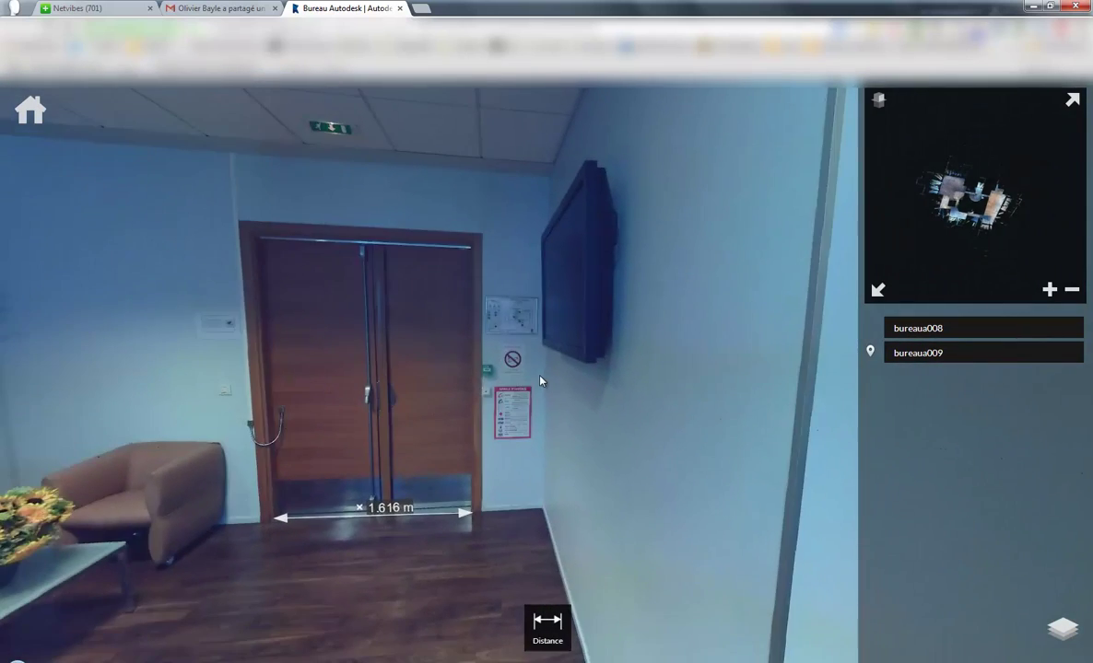
left_click_drag(376, 426, 182, 402)
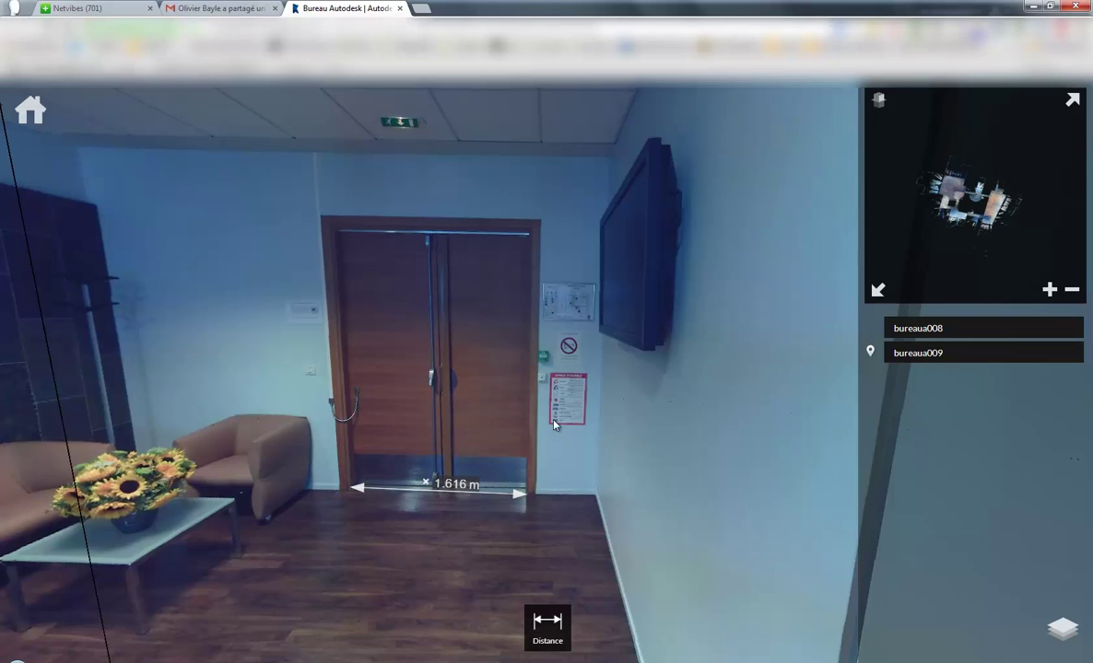
left_click_drag(614, 505, 731, 577)
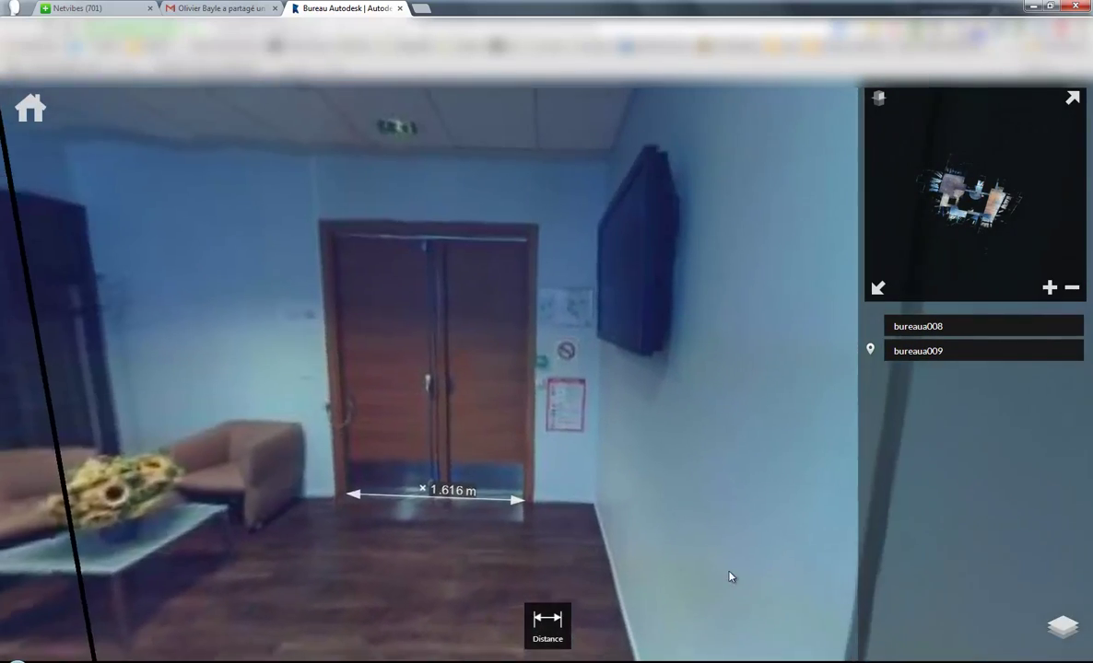
Step: Add a distance dimension along the floor from the double door's edge to the adjacent wall corner
mouse_move(547, 623)
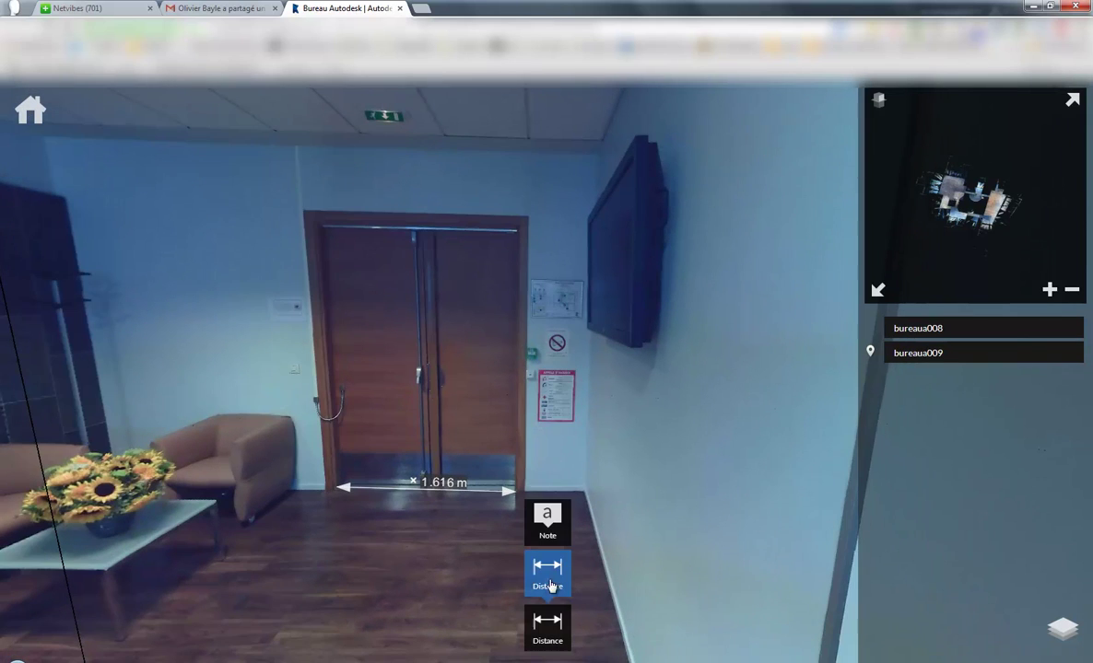
left_click(547, 573)
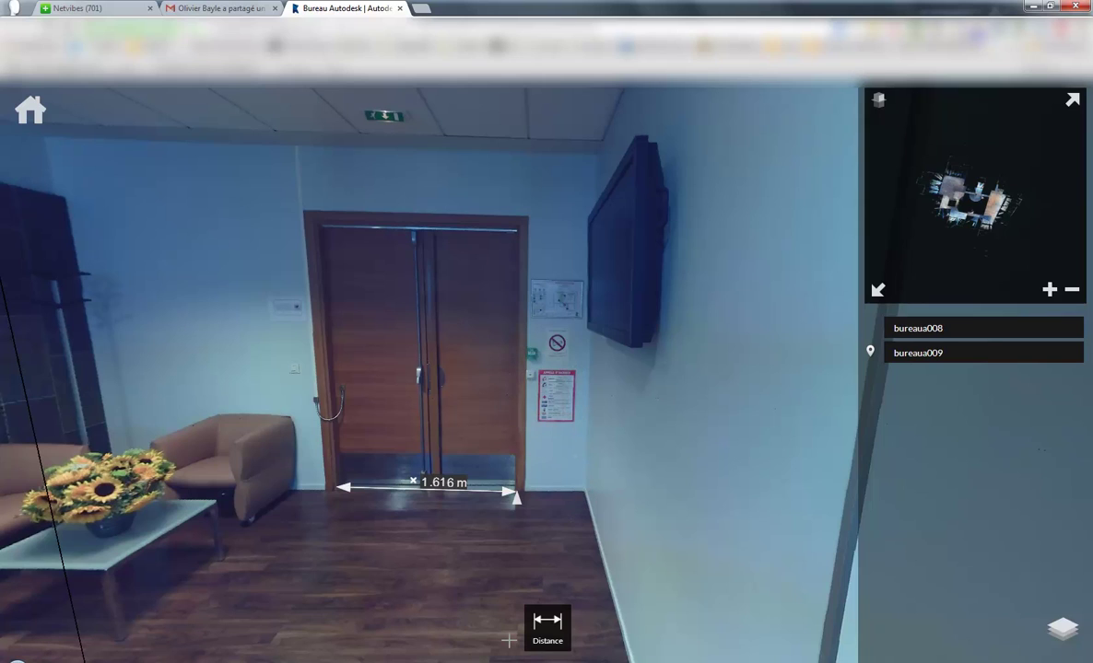
left_click(586, 491)
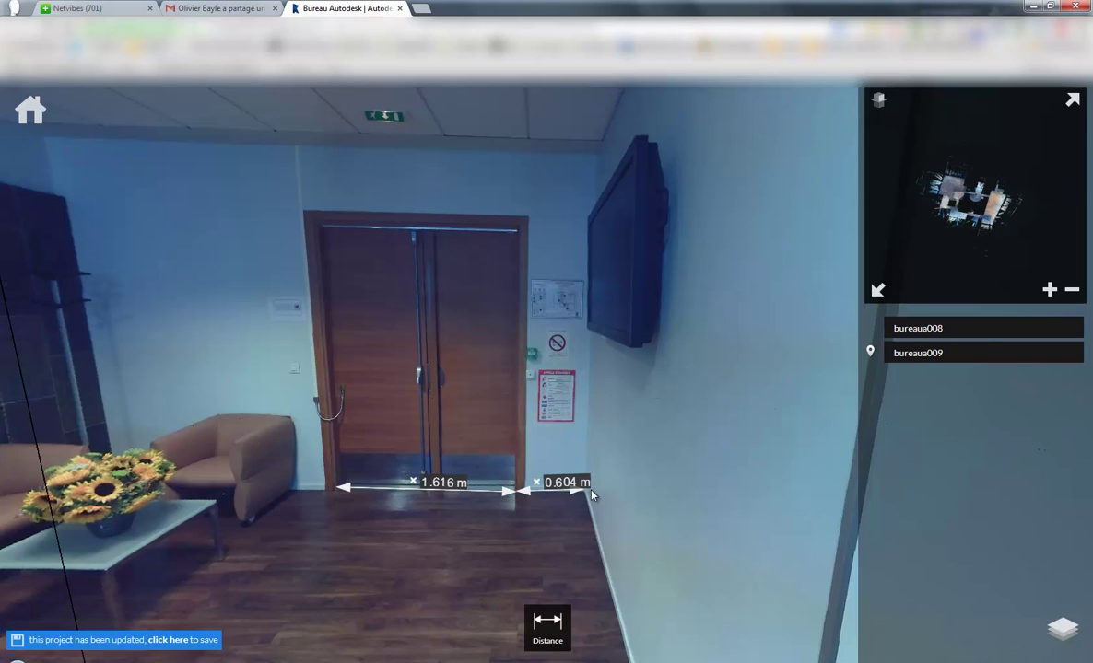
Step: Attach a note reading "test" to the armchair beside the double door and save the updated project
left_click(545, 513)
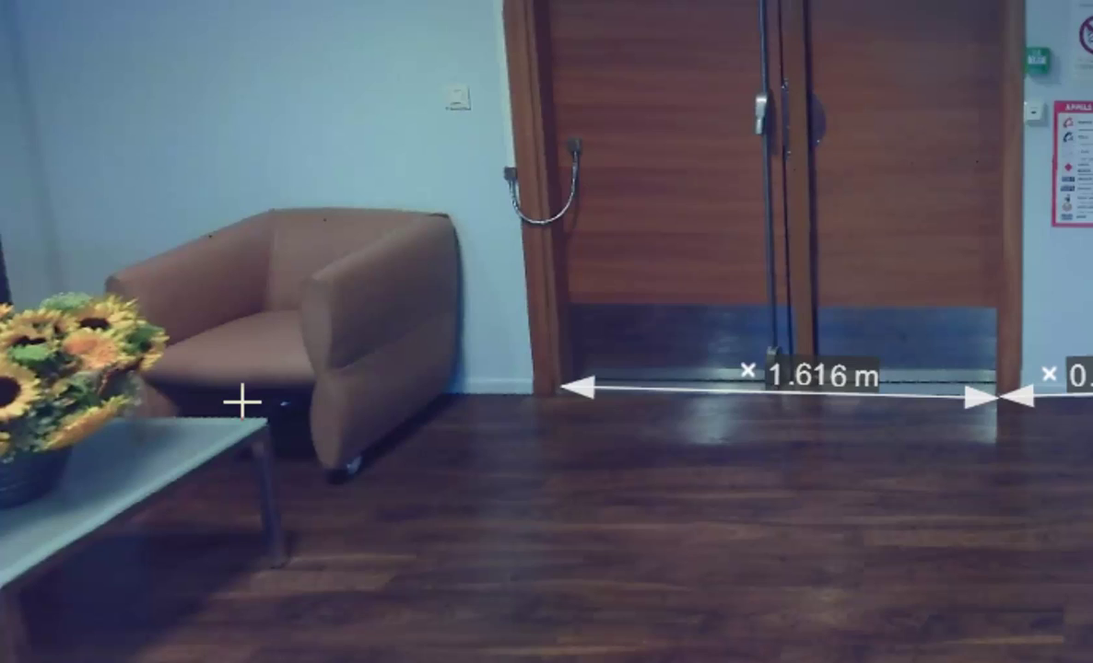
left_click(205, 495)
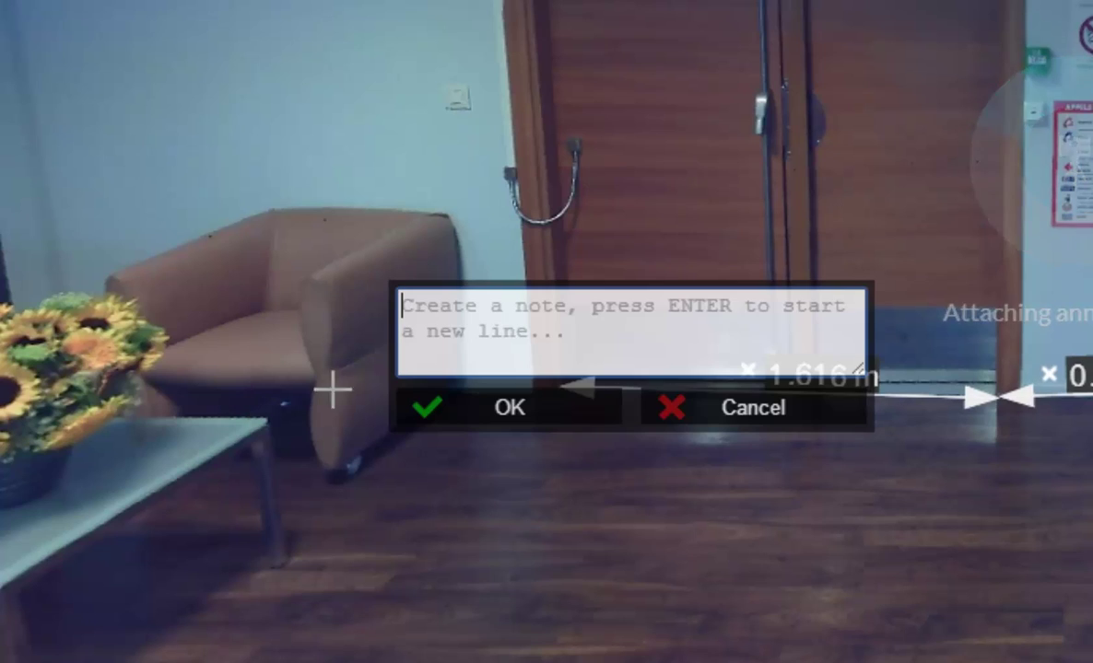
type("test")
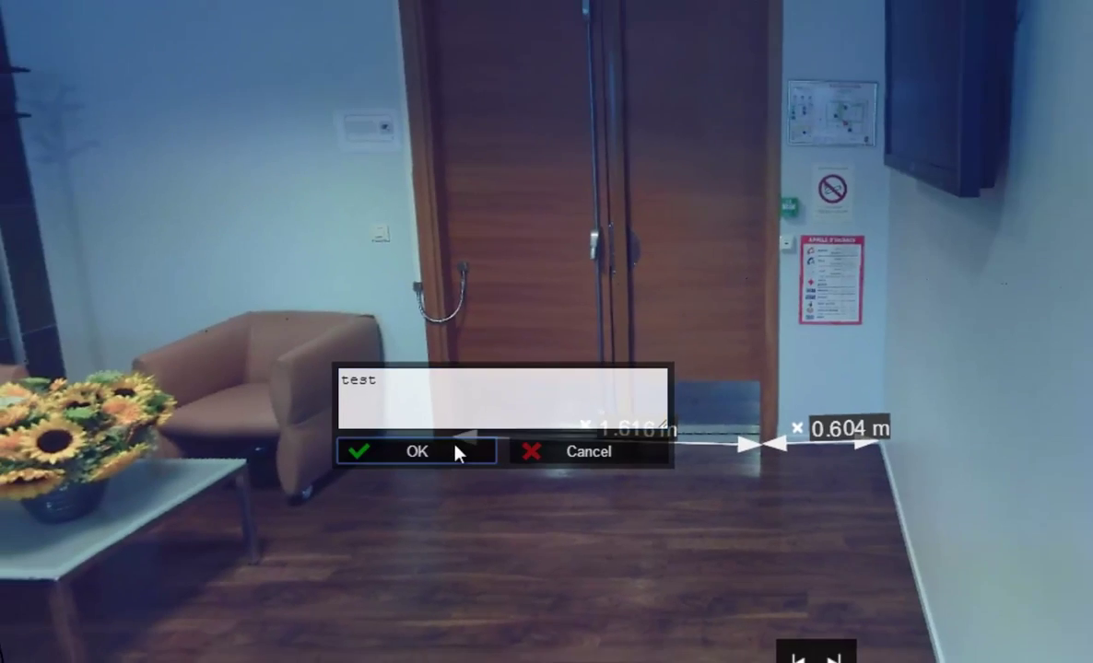
left_click(565, 417)
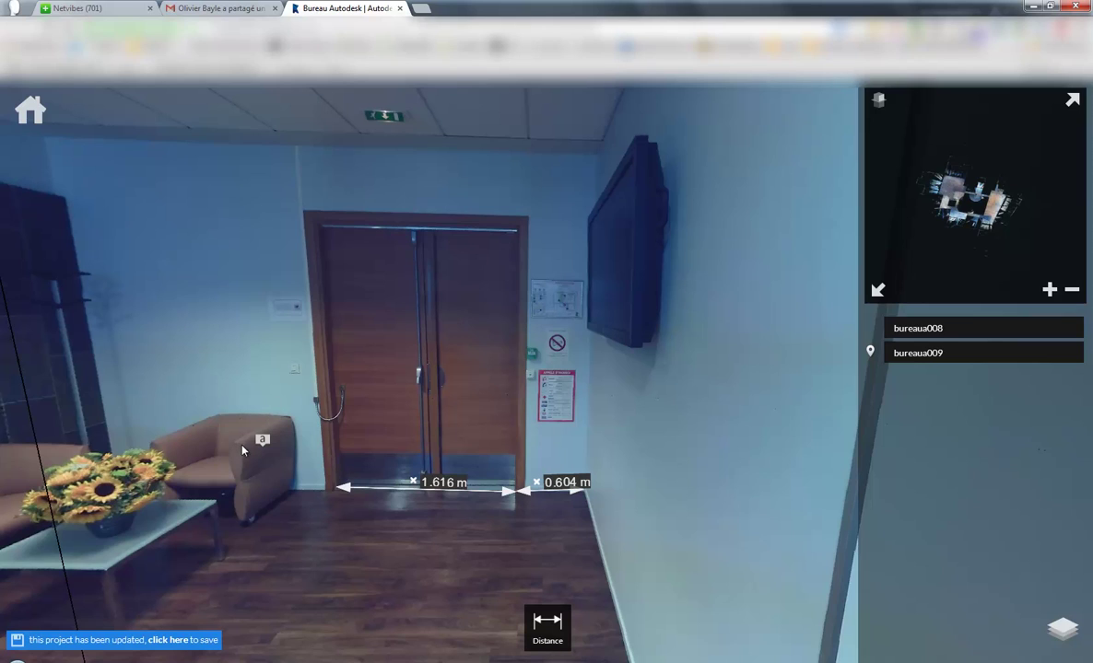
left_click(155, 644)
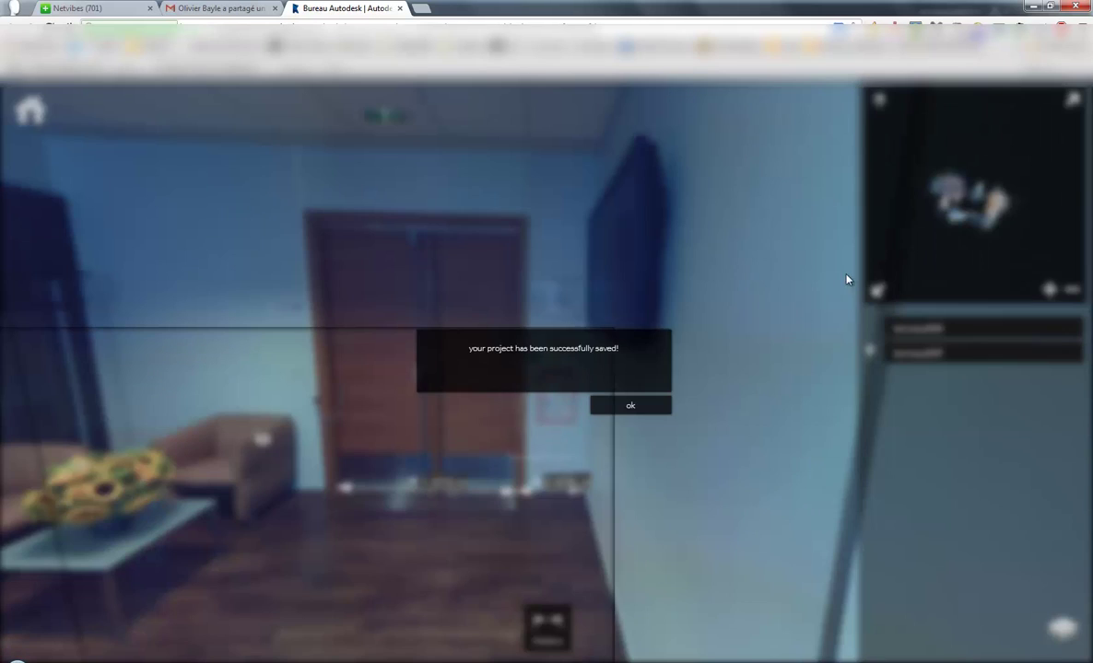
left_click(631, 406)
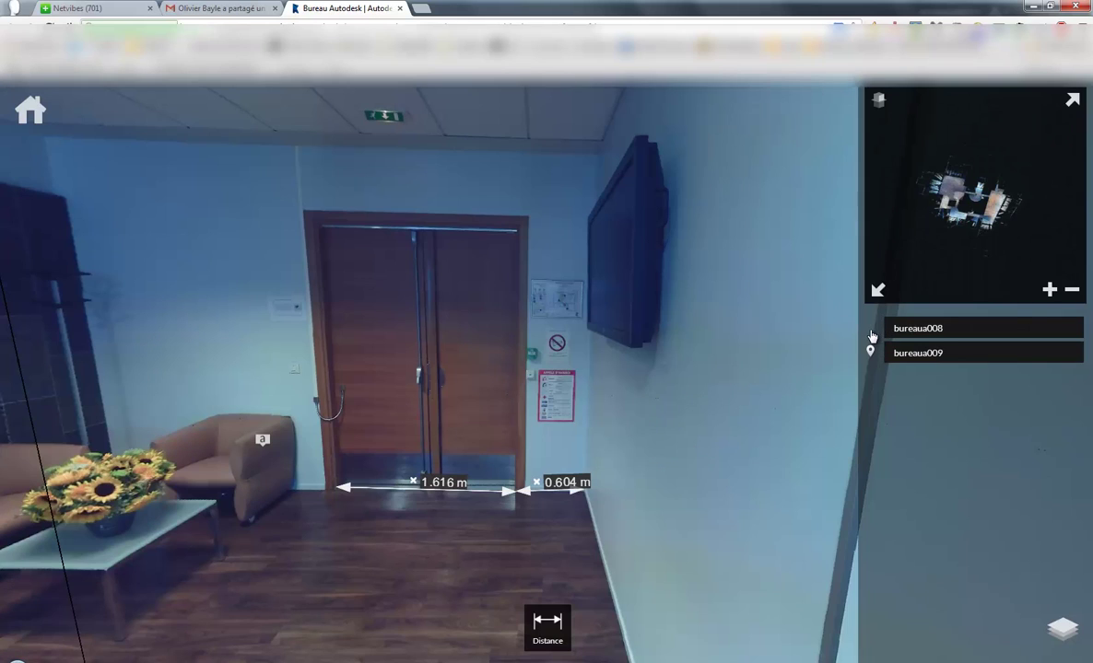
Step: Open the scan bureaua008 and look around the open-plan office with its desks and plant
left_click(918, 335)
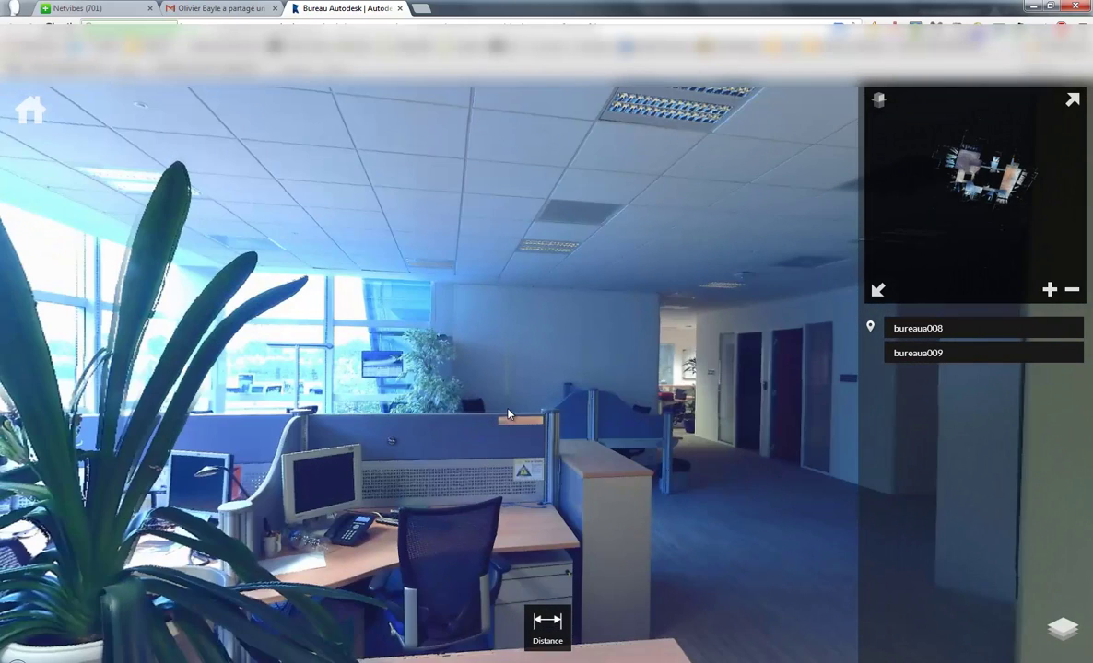
left_click_drag(598, 443, 427, 373)
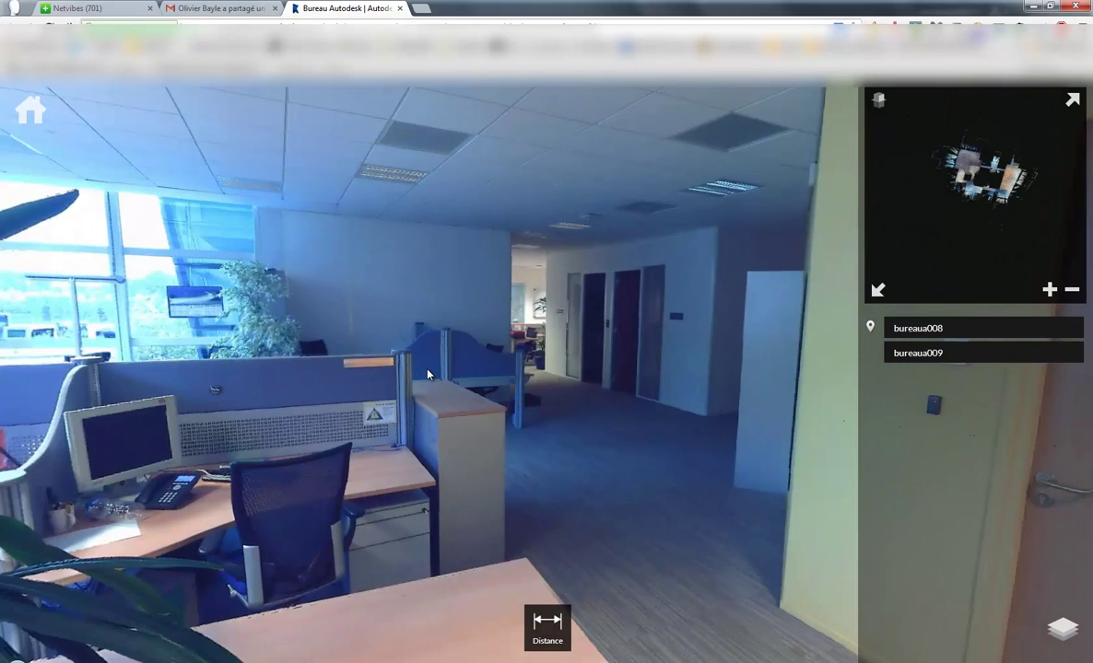
left_click_drag(396, 335, 546, 320)
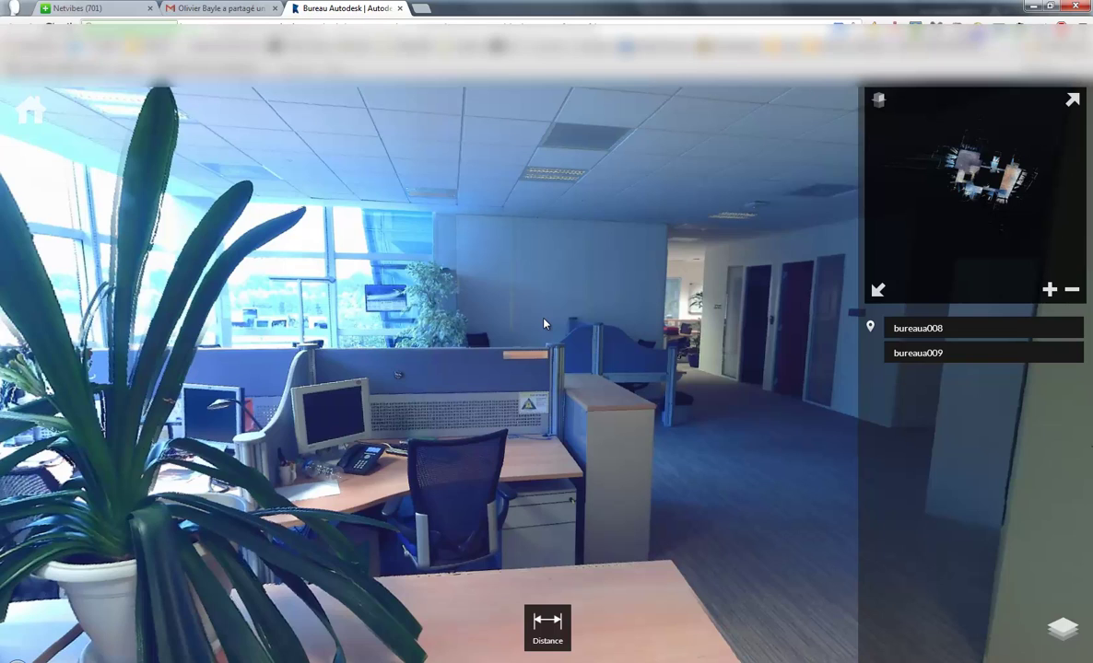
Step: Remove the project-specific part of the browser address and load the ReCap 360 home page
left_click_drag(236, 29, 627, 31)
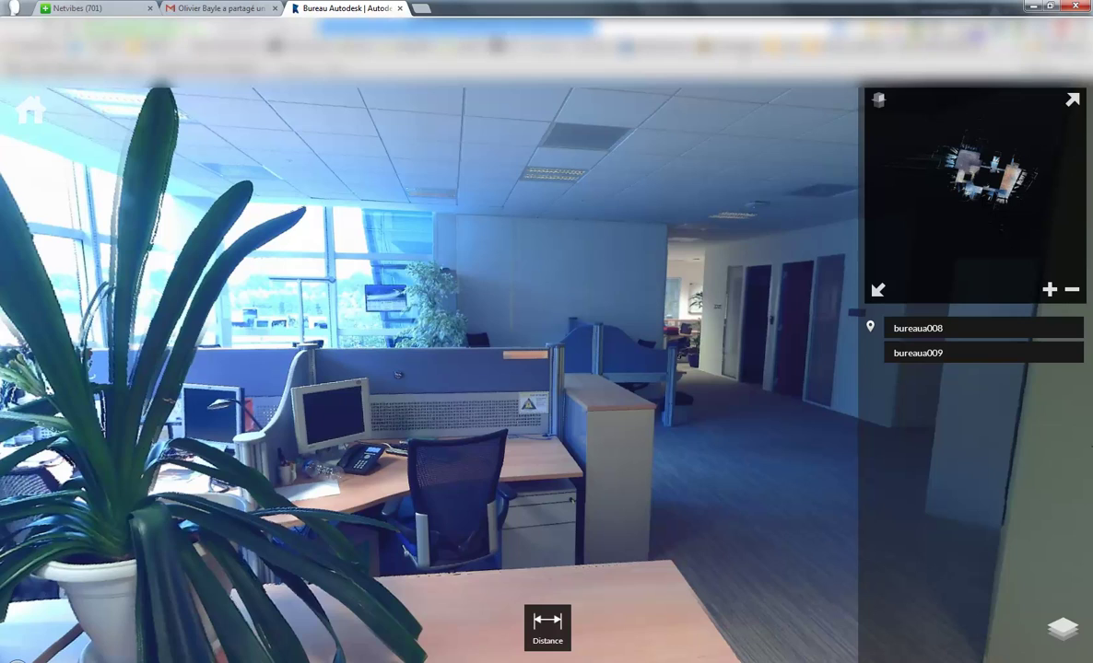
key("BackSpace")
key("Return")
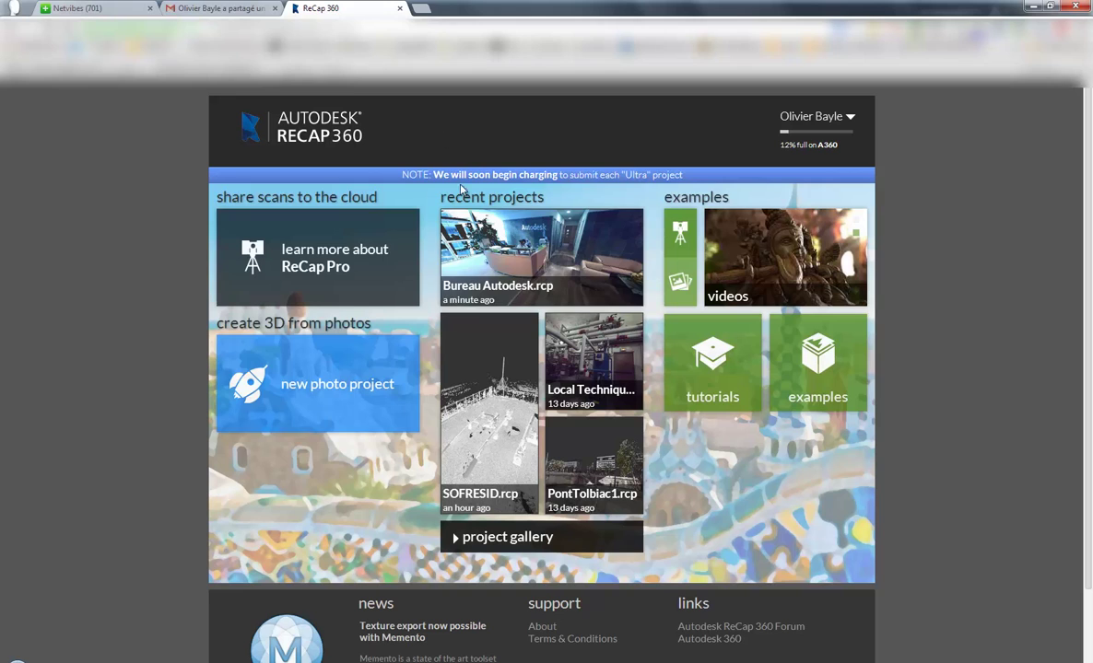
Step: Switch to Autodesk 360 from the Bureau Autodesk.rcp project and open the Bureau Autodesk folder among the cloud documents
mouse_move(454, 241)
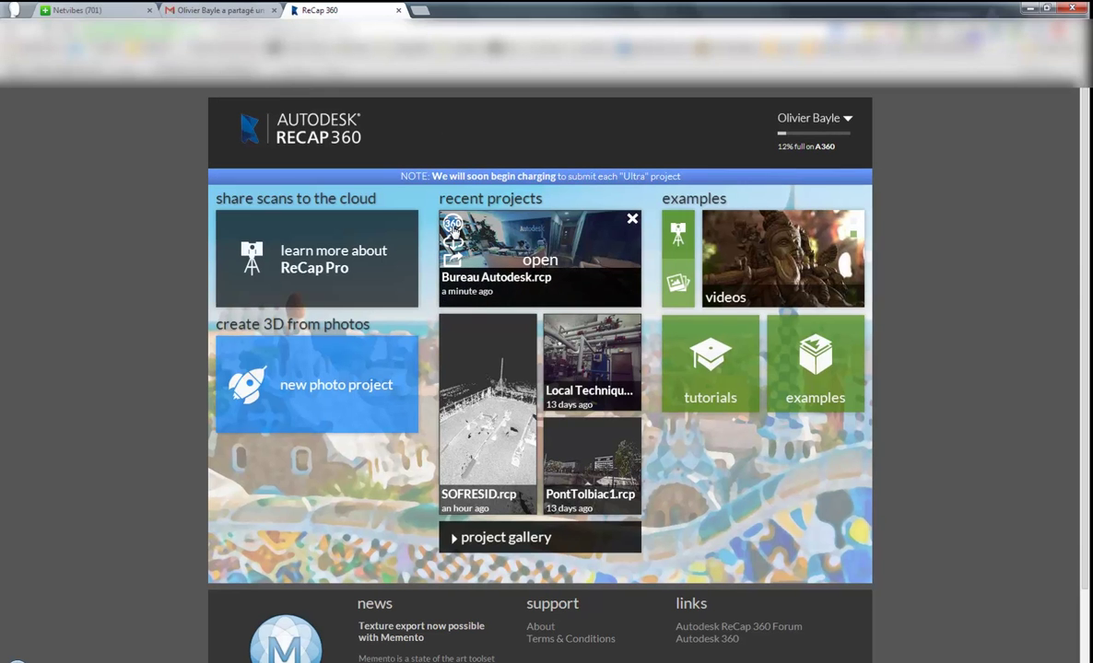
left_click(453, 227)
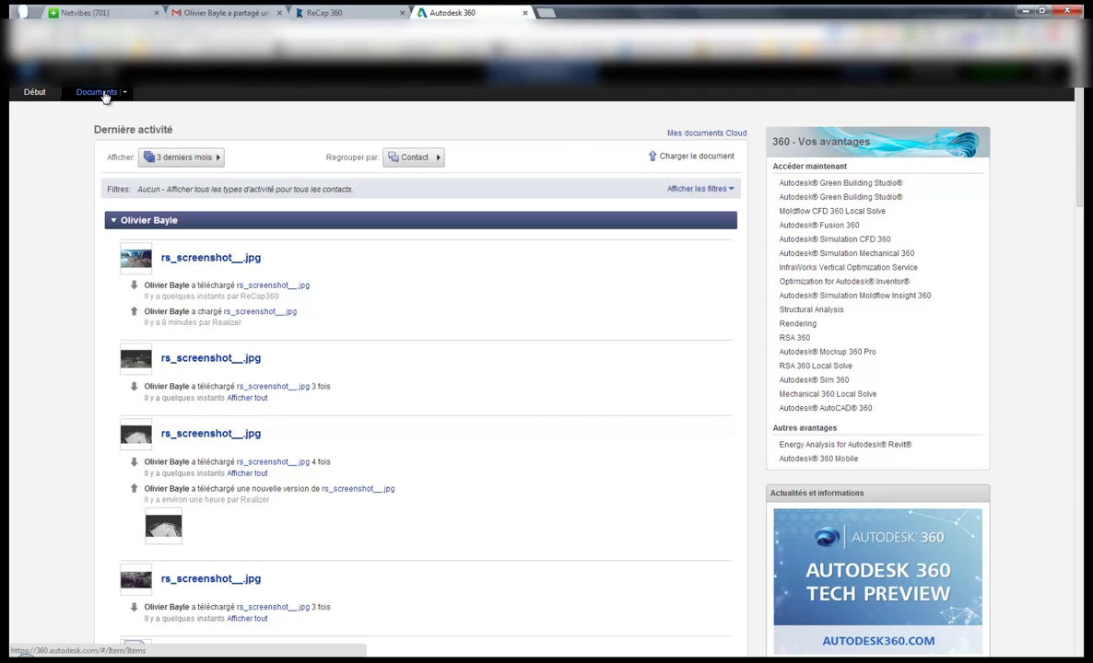
left_click(100, 93)
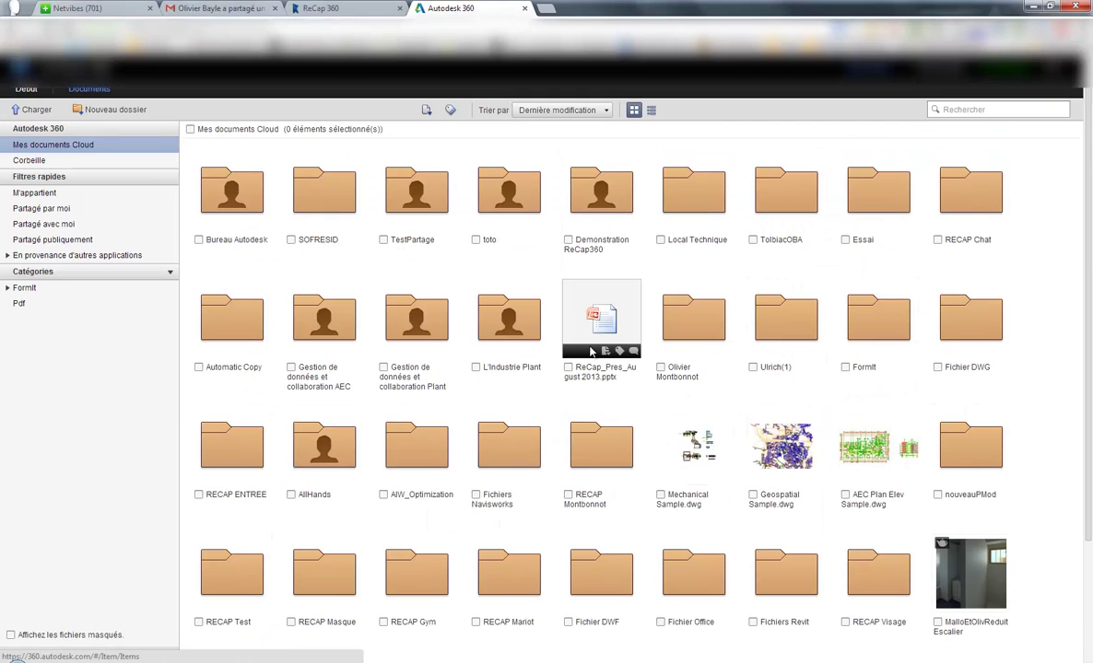
left_click(230, 197)
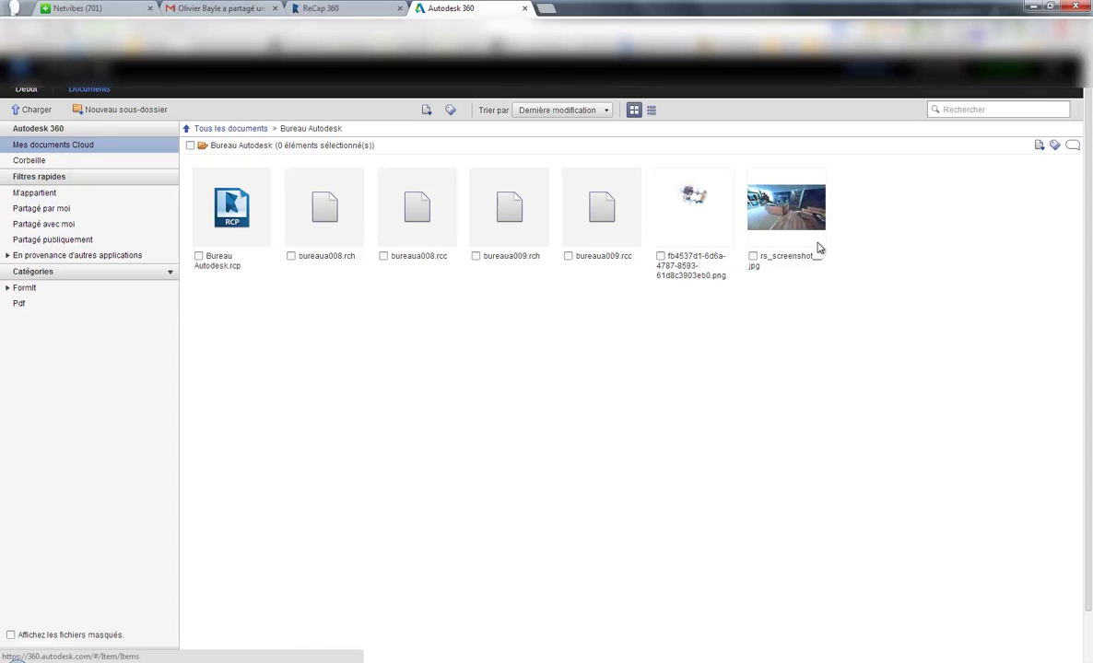
Step: Review the Bureau Autodesk folder's sharing settings for contacts and access levels, and close them without changes
left_click(1041, 148)
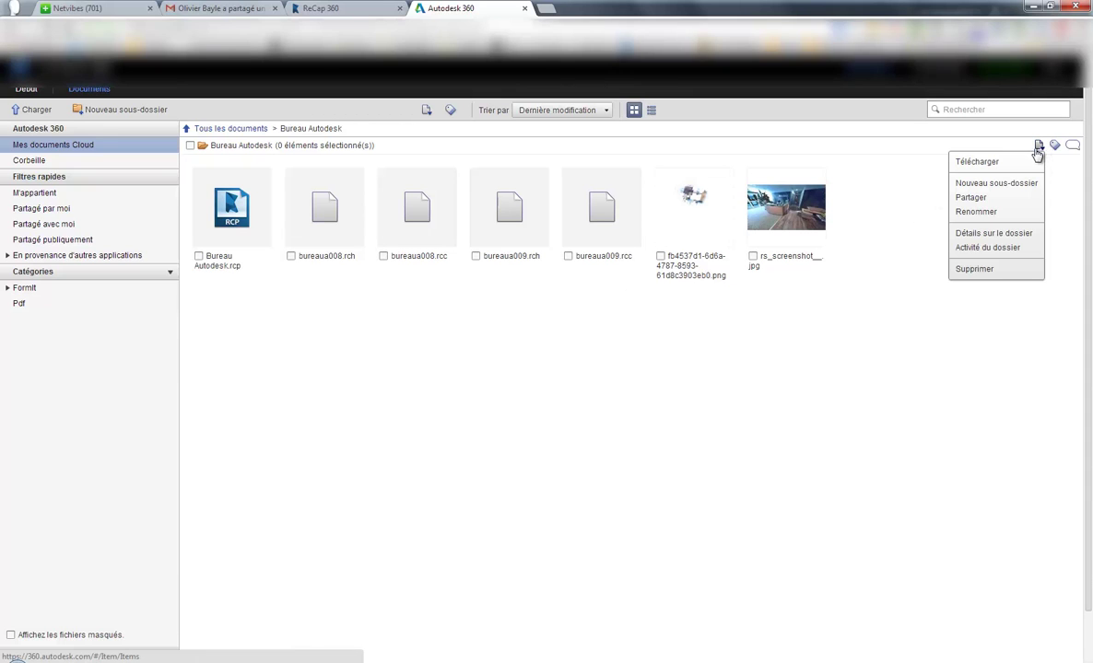
left_click(971, 197)
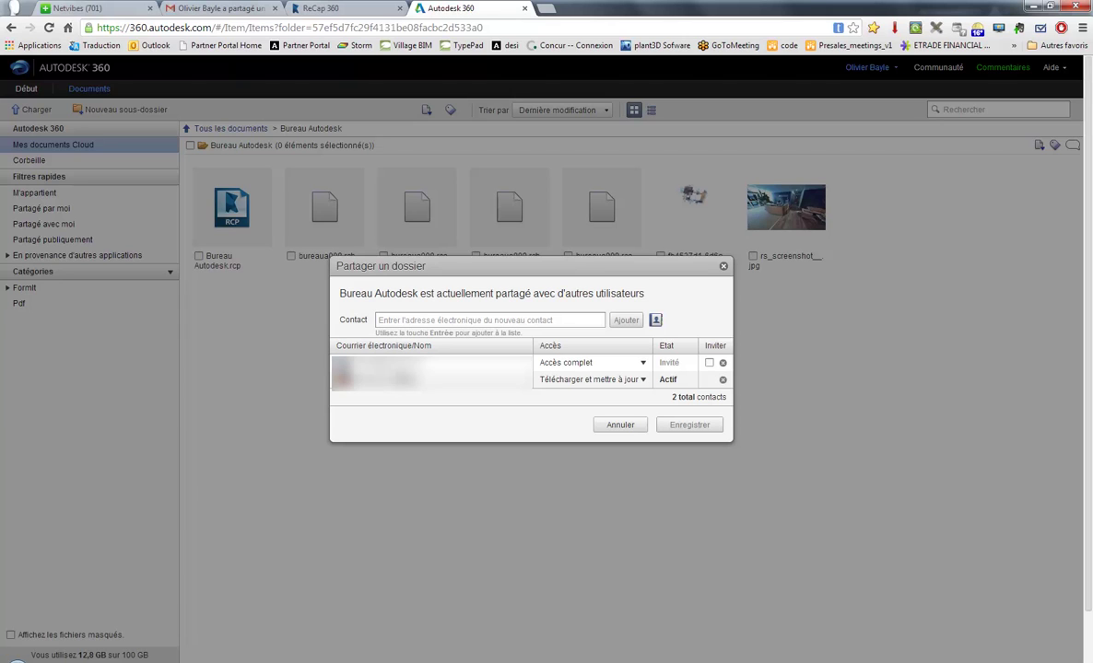
left_click(724, 268)
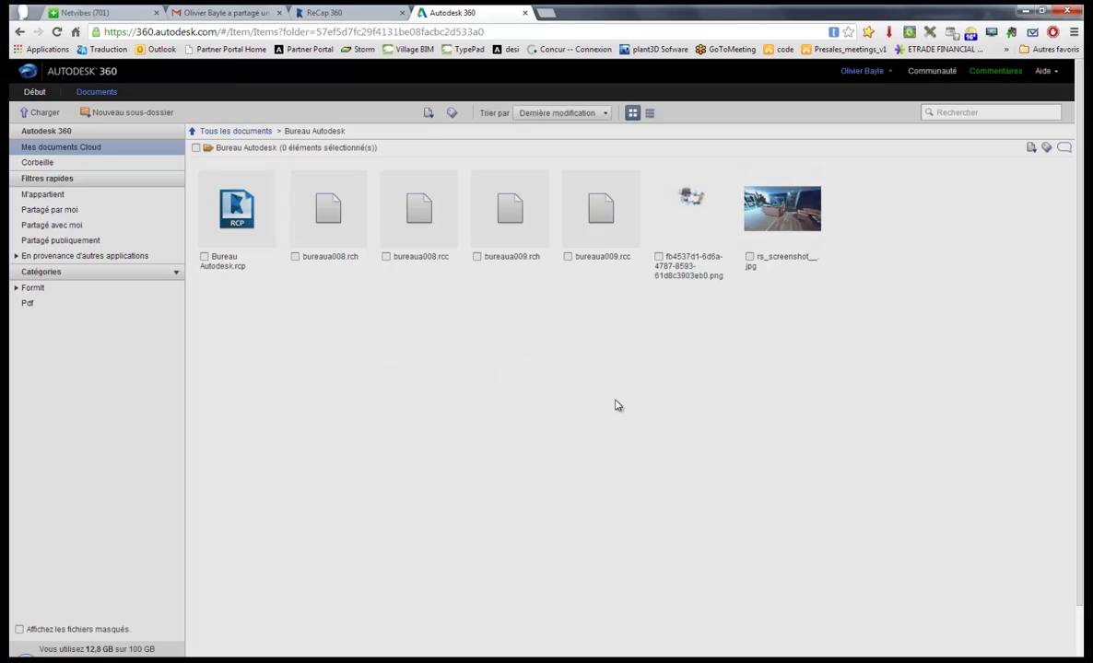